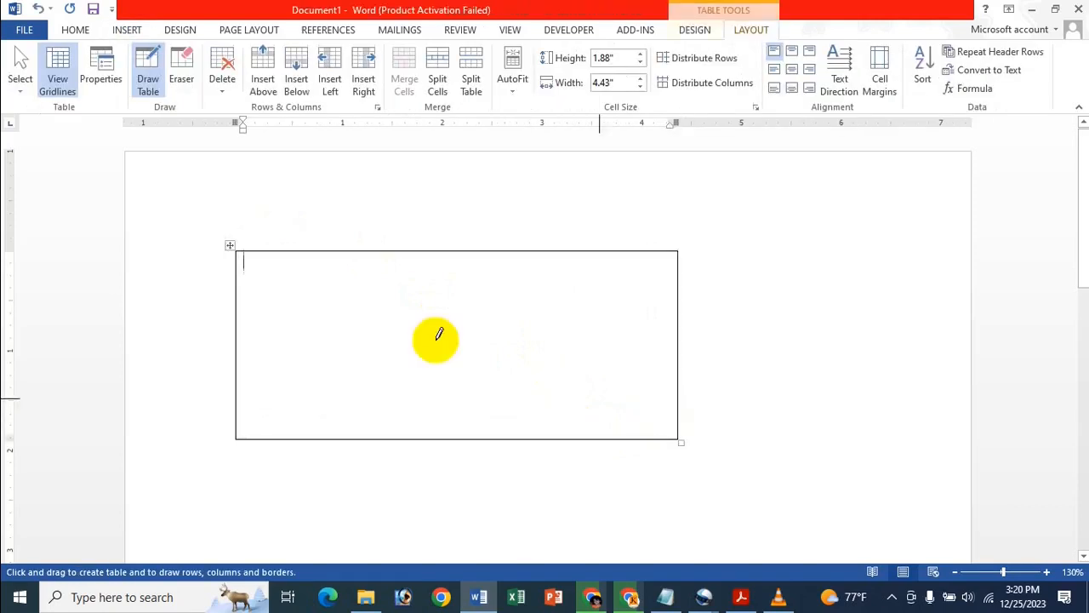
- Draw five vertical lines inside the table, dividing it into six columns
left_click_drag(314, 252, 315, 438)
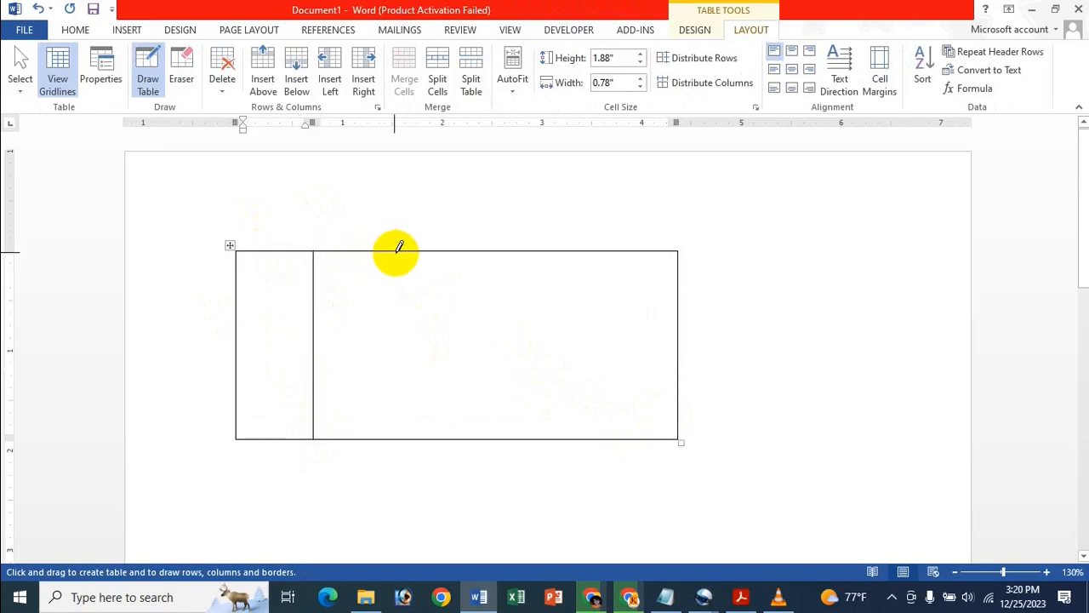
mouse_move(388, 252)
left_mouse_down()
mouse_move(365, 377)
mouse_move(381, 440)
left_mouse_up()
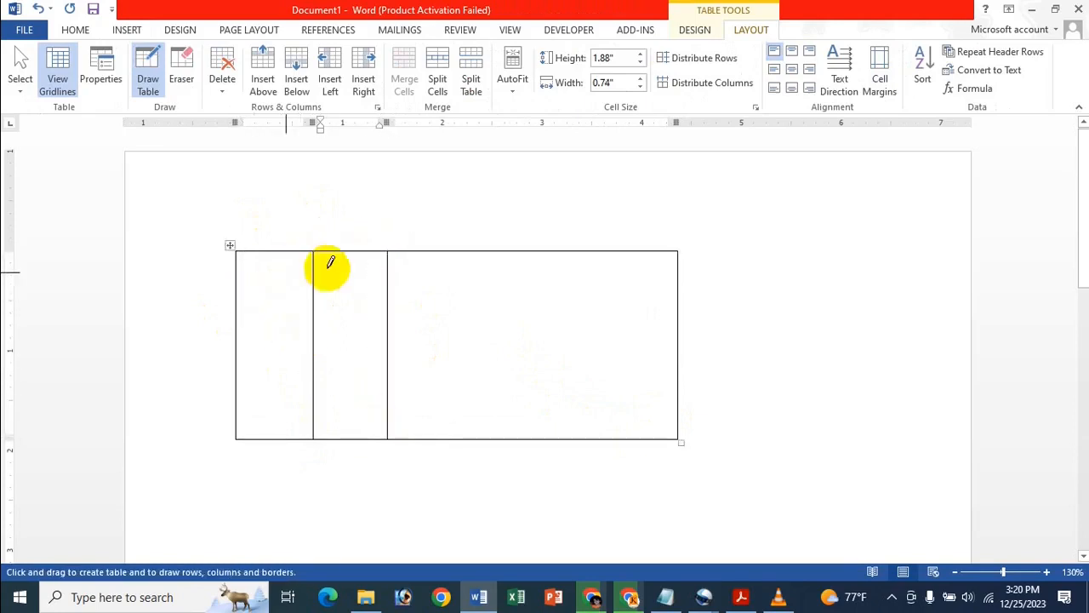
mouse_move(450, 249)
left_mouse_down()
mouse_move(460, 380)
mouse_move(451, 434)
left_mouse_up()
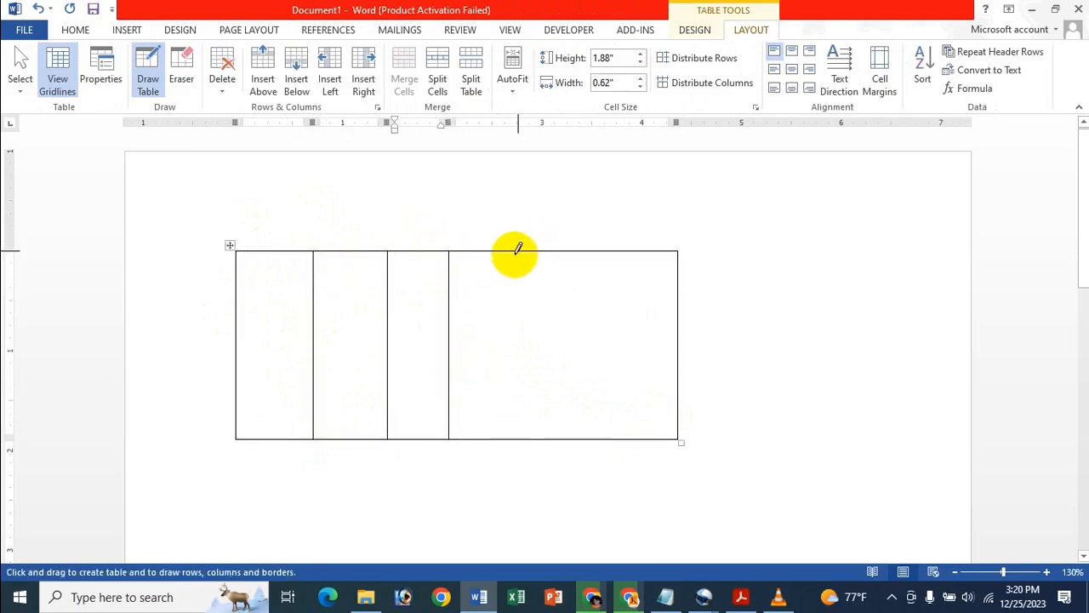
left_click_drag(517, 249, 516, 437)
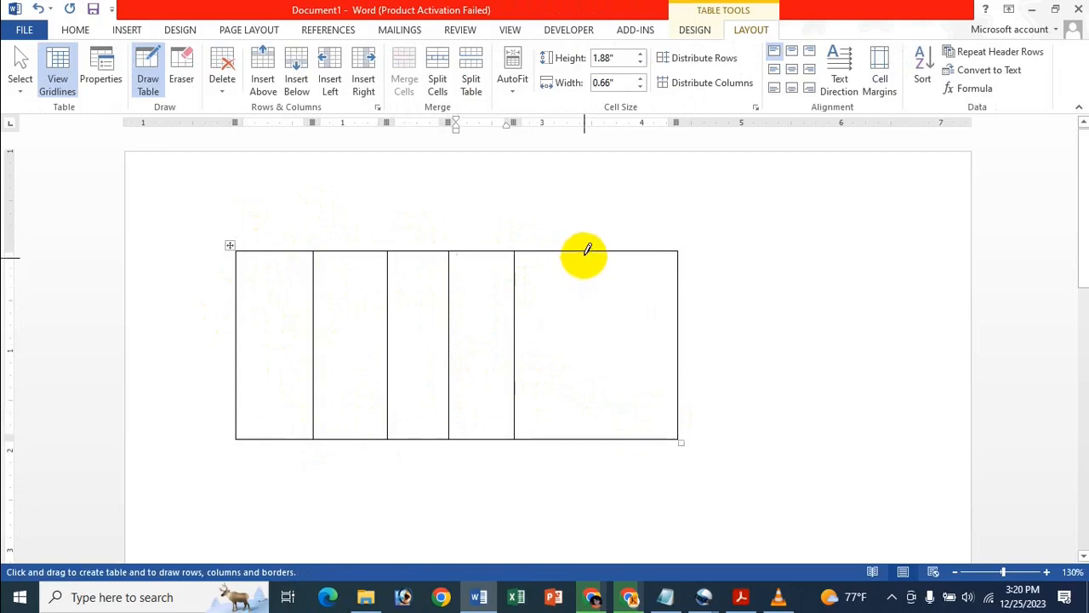
left_click_drag(588, 250, 592, 426)
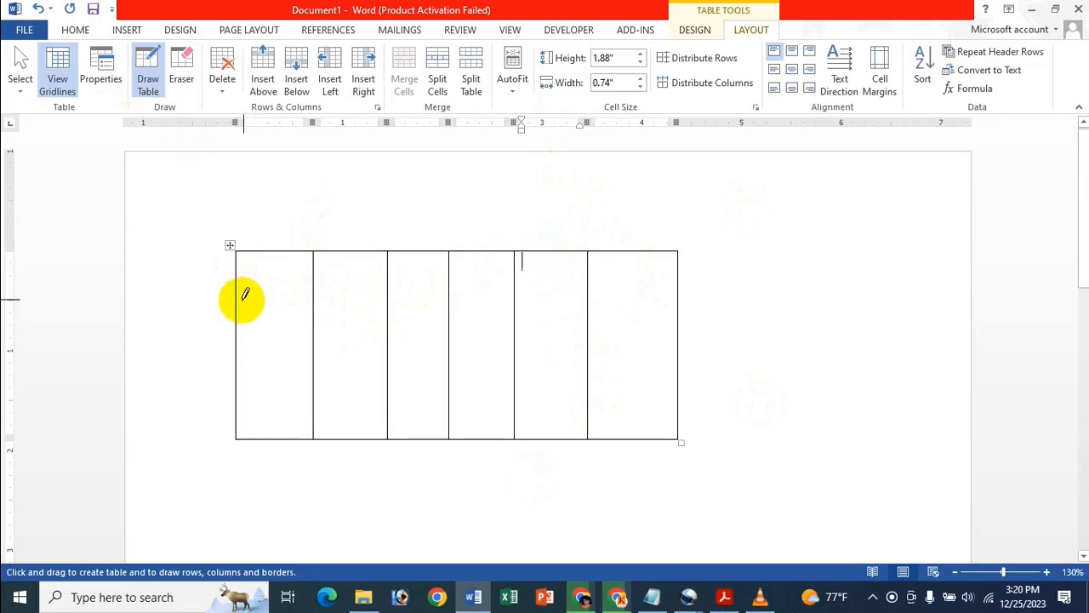
- Draw three horizontal lines across the full width of the table, dividing it into four rows
left_click_drag(239, 296, 668, 299)
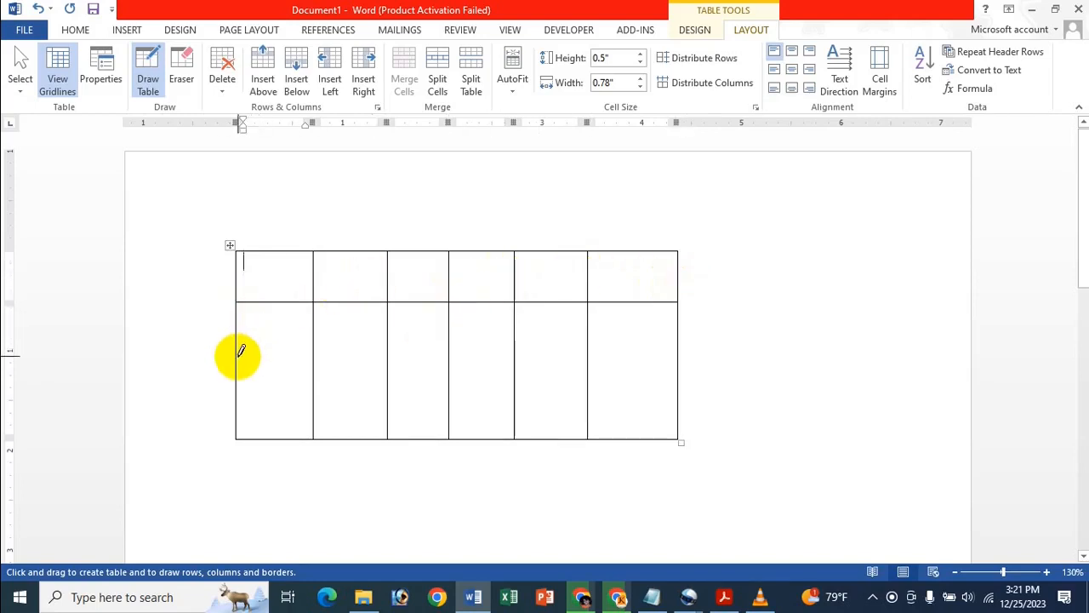
left_click_drag(241, 354, 652, 360)
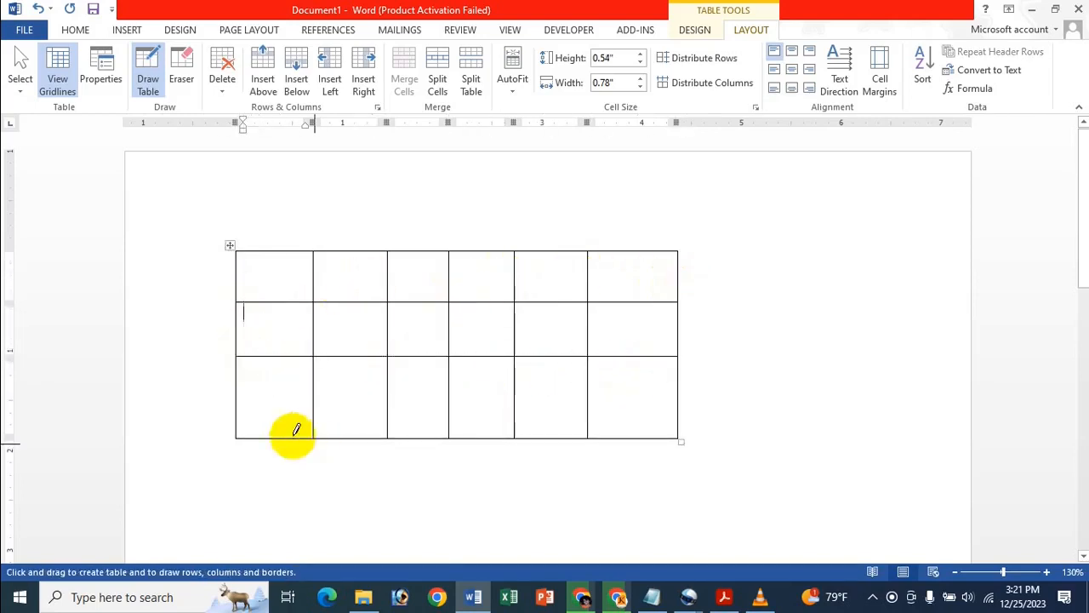
left_click_drag(241, 390, 628, 396)
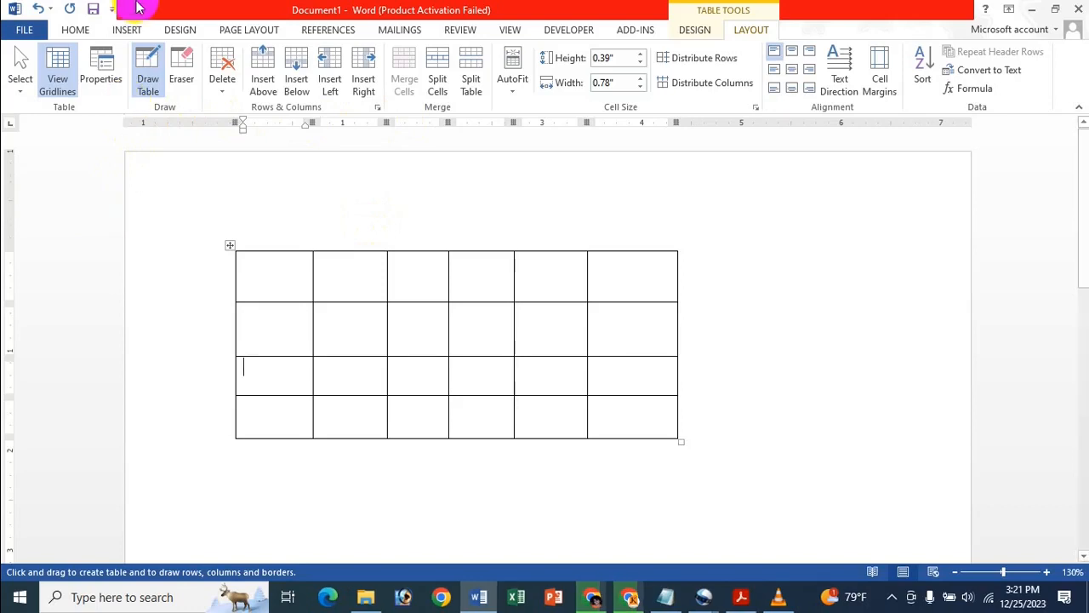
- Erase inner borders to merge neighbouring cells within the first two rows and vertically within the first four columns of the table
left_click(182, 79)
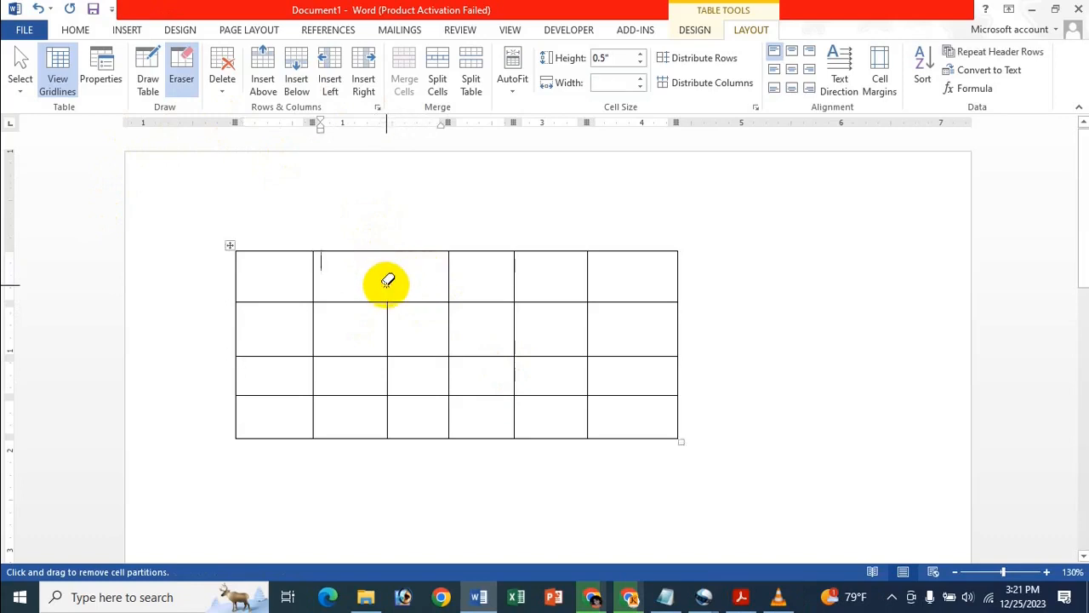
left_click(388, 281)
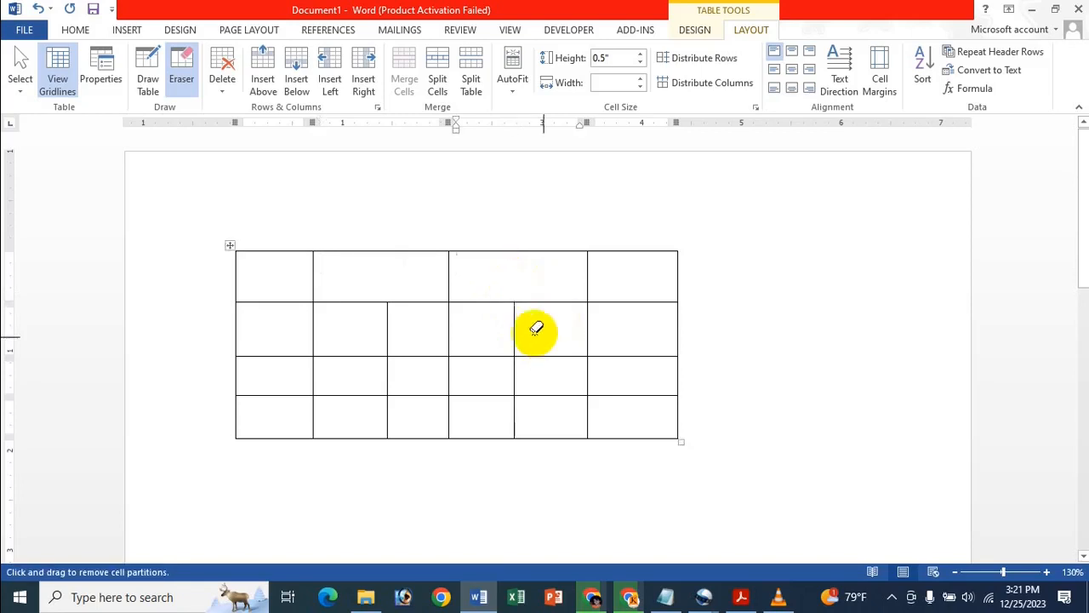
left_click(512, 344)
left_click(447, 340)
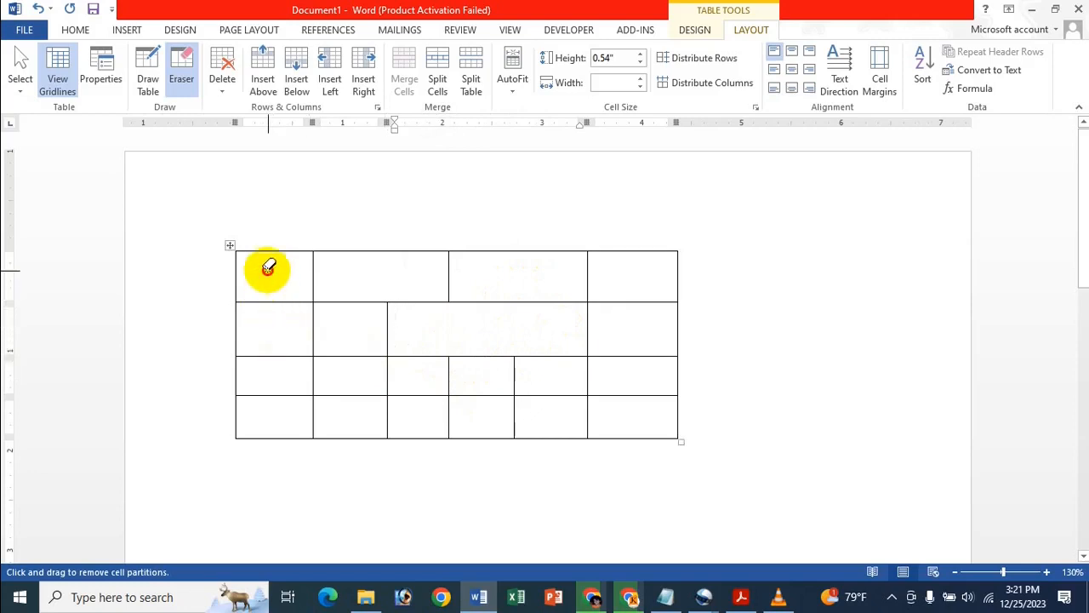
left_click_drag(268, 271, 316, 380)
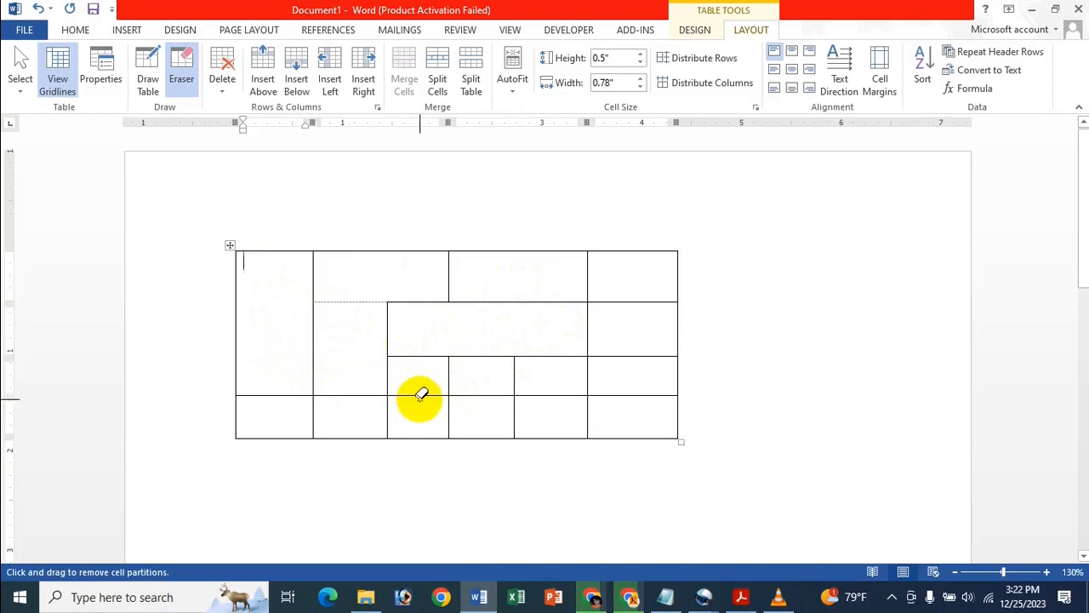
left_click_drag(481, 396, 497, 391)
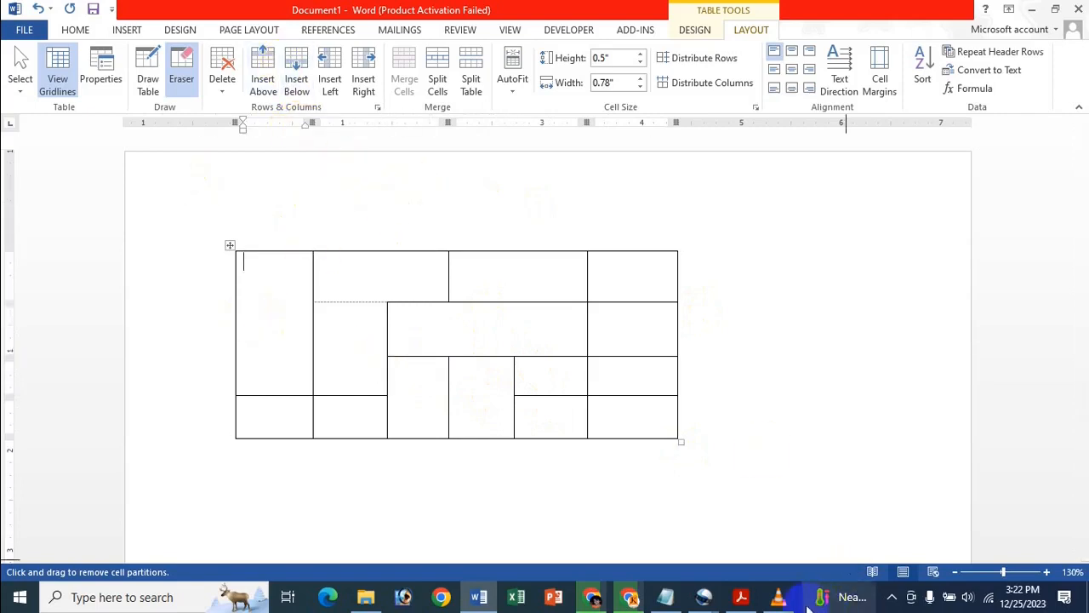
left_click(151, 68)
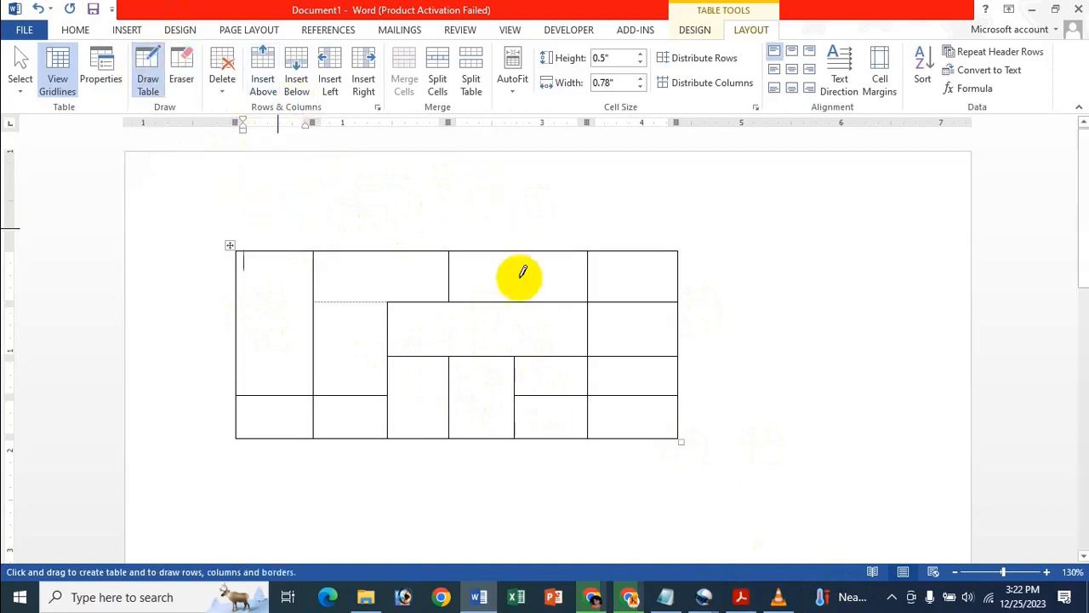
mouse_move(386, 301)
left_mouse_down()
mouse_move(382, 268)
mouse_move(413, 274)
left_mouse_up()
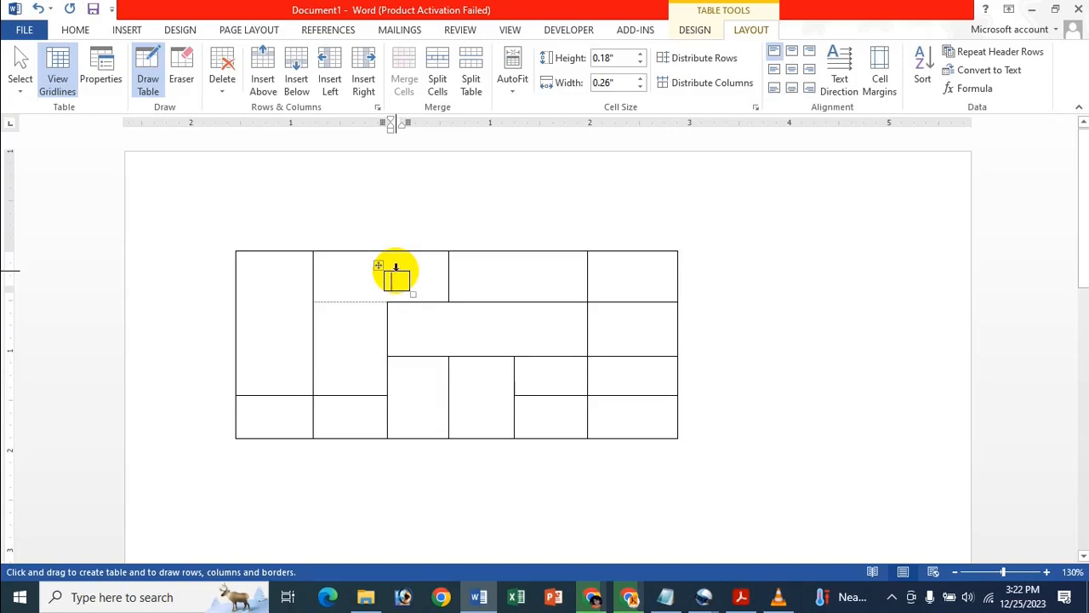
key("Escape")
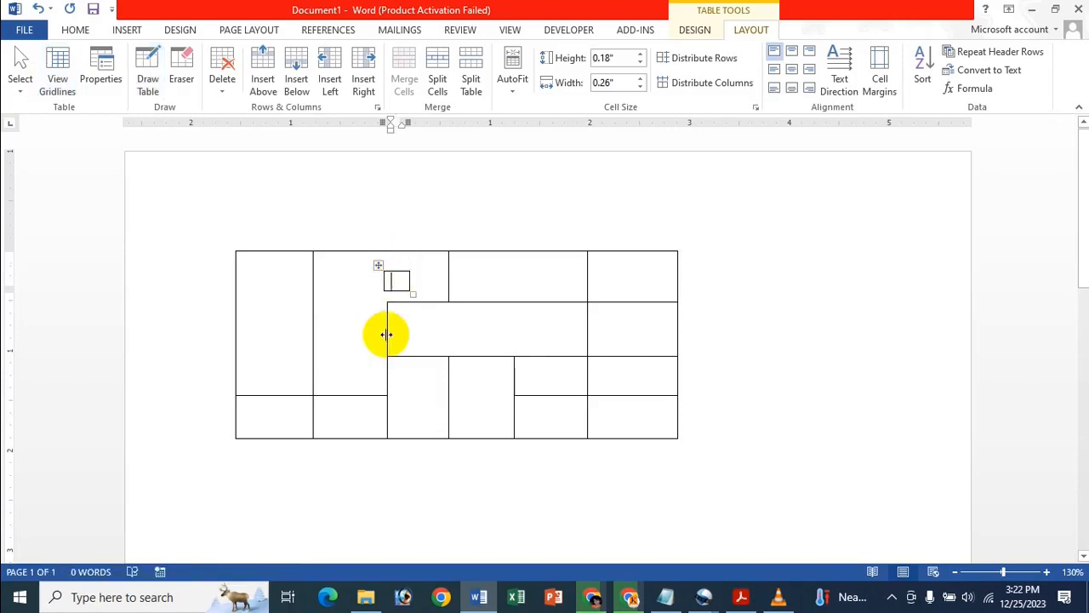
key("ctrl+z")
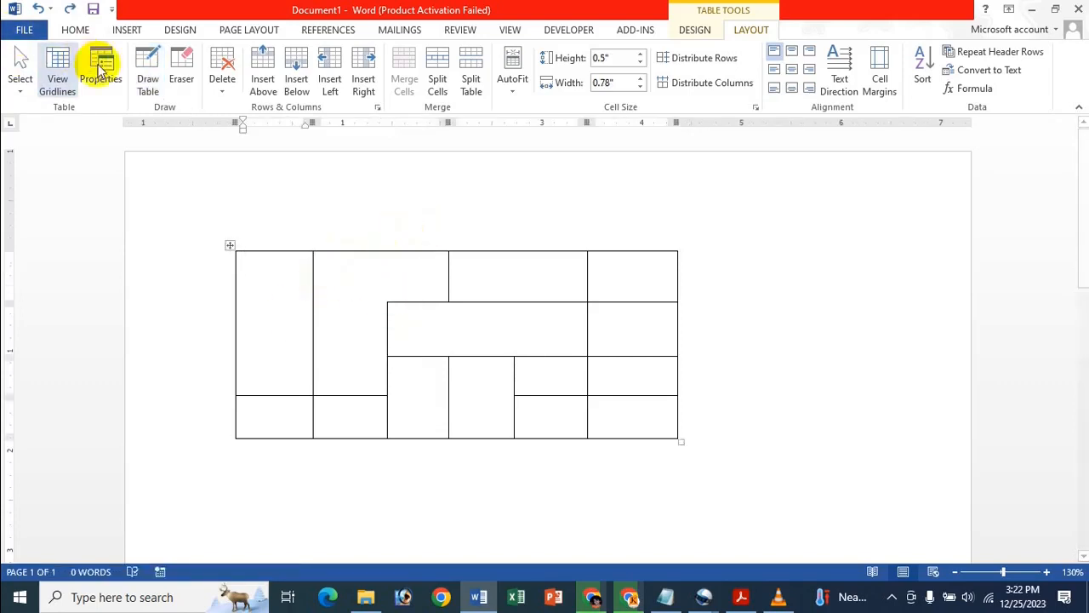
- Draw a second table about 1.54" high and 1.89" wide beside the first, divided into two columns and three rows
left_click(148, 72)
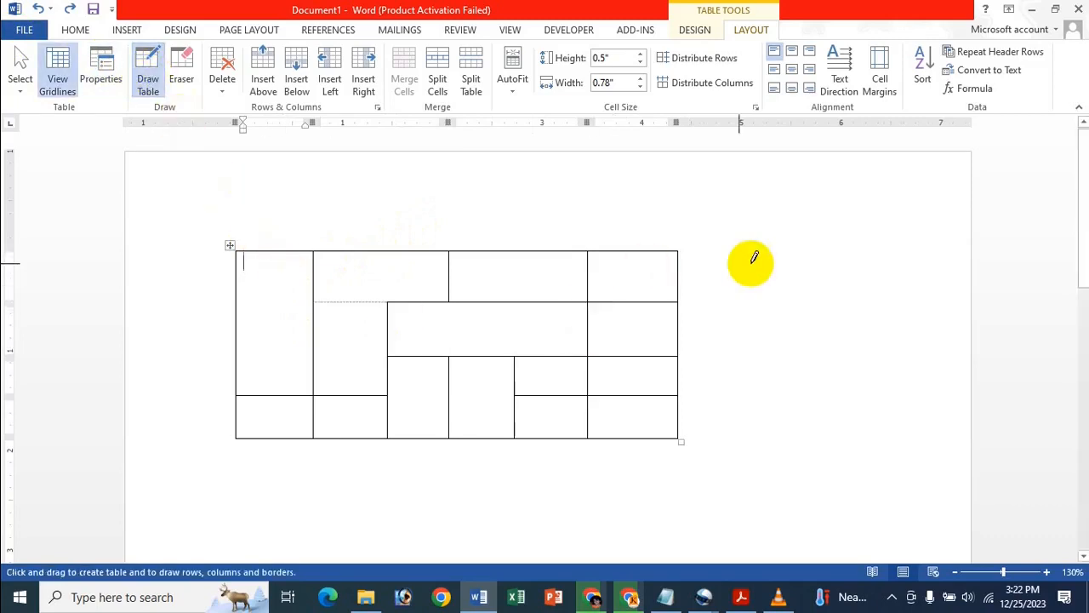
mouse_move(753, 258)
left_mouse_down()
mouse_move(778, 263)
mouse_move(954, 400)
mouse_move(942, 411)
left_mouse_up()
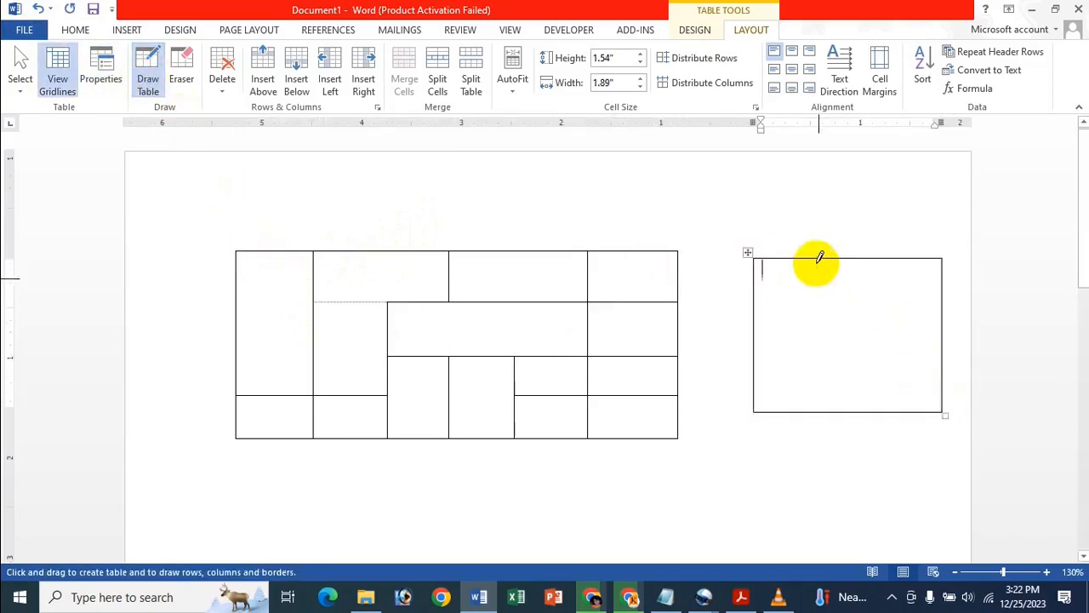
mouse_move(838, 254)
left_mouse_down()
mouse_move(857, 422)
mouse_move(849, 416)
left_mouse_up()
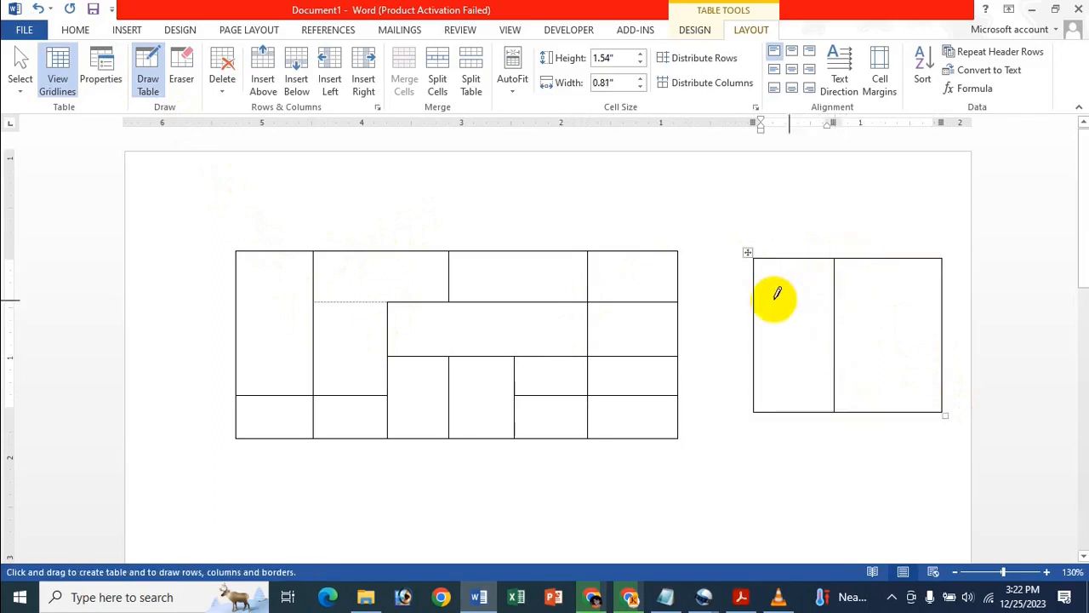
left_click_drag(759, 298, 965, 303)
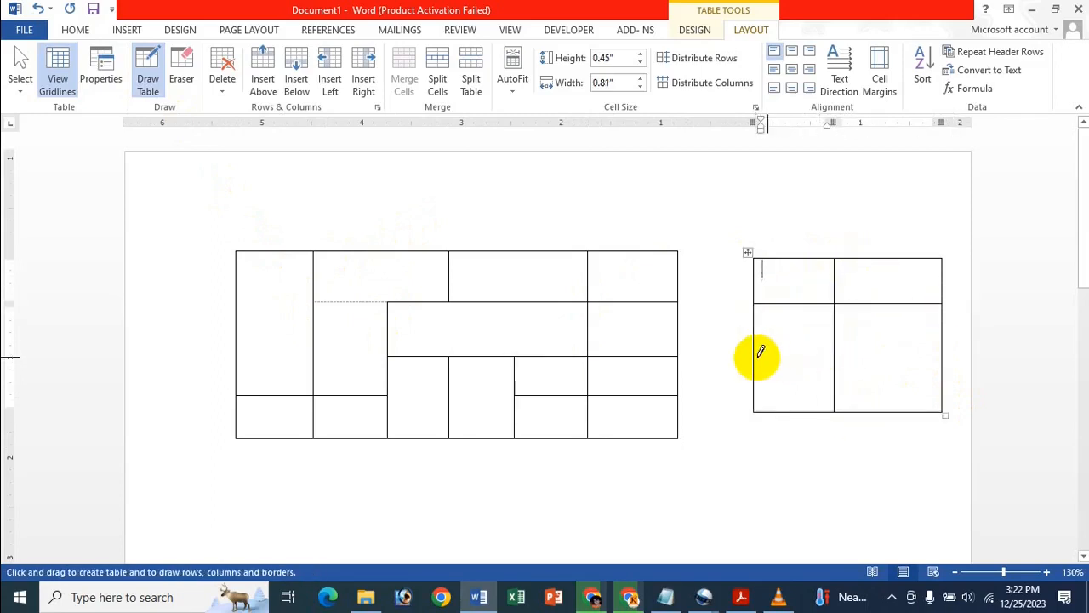
mouse_move(760, 358)
left_mouse_down()
mouse_move(919, 343)
mouse_move(927, 357)
left_mouse_up()
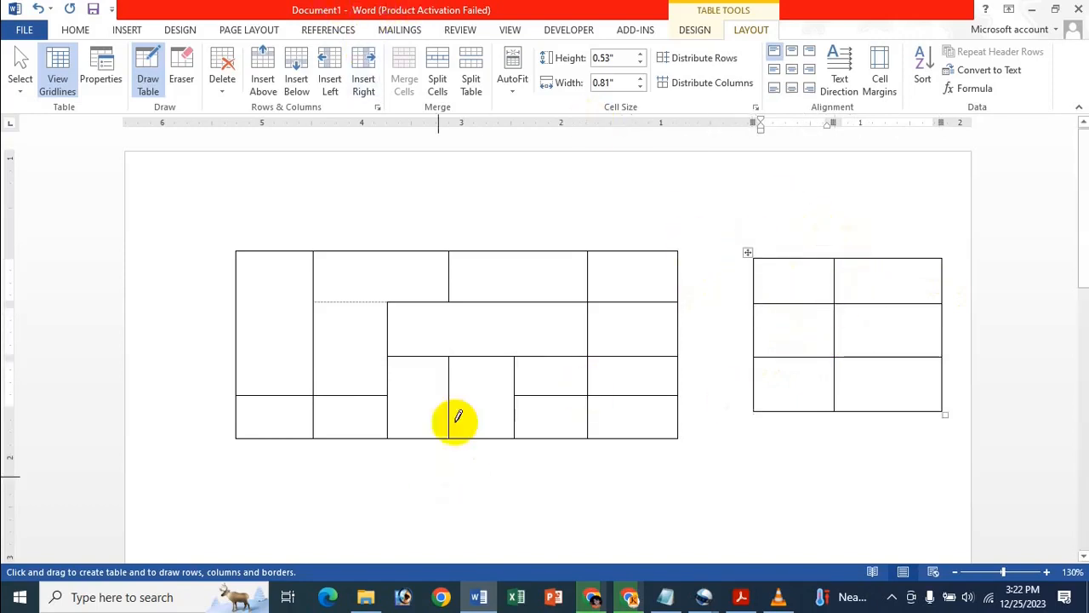
- Redraw the missing inner borders of the first table to restore its full grid of six columns and four rows
left_click_drag(450, 300, 448, 348)
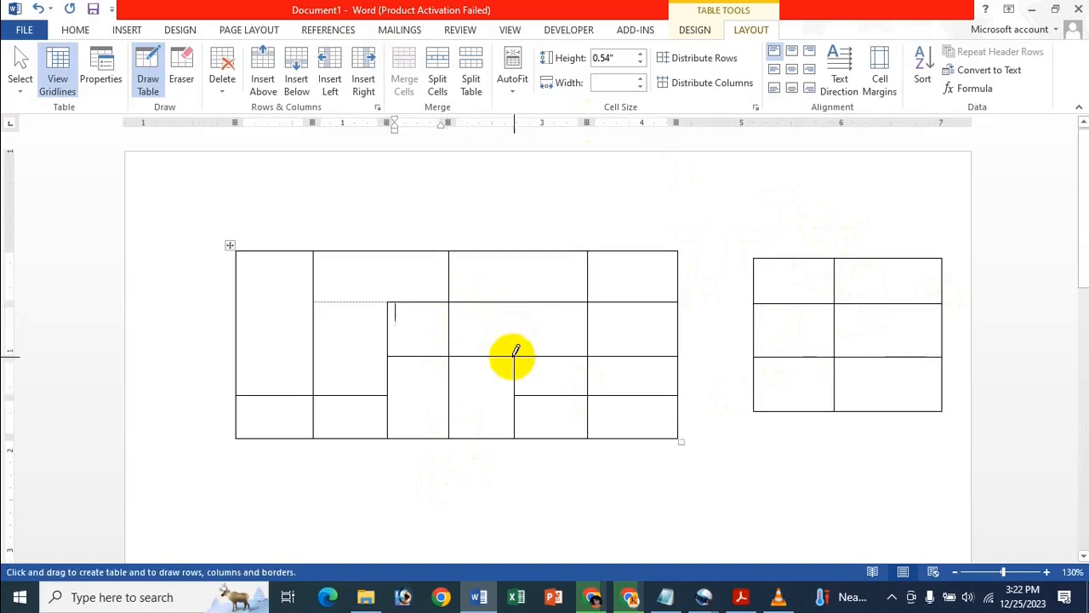
mouse_move(513, 357)
left_mouse_down()
mouse_move(511, 265)
mouse_move(525, 247)
mouse_move(518, 333)
left_mouse_up()
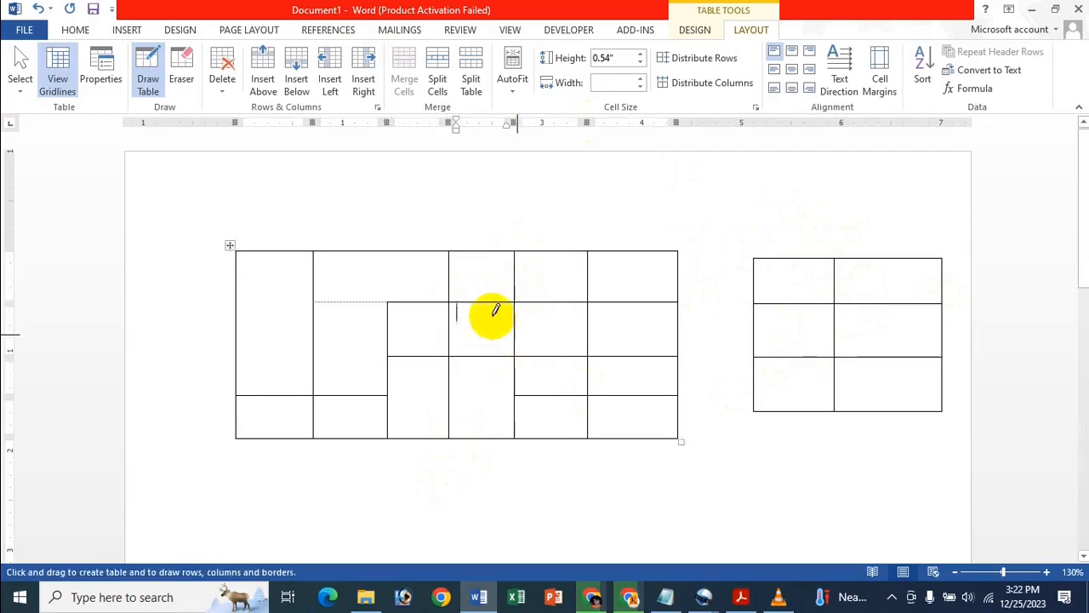
left_click_drag(387, 248, 388, 303)
mouse_move(317, 300)
left_mouse_down()
mouse_move(243, 299)
mouse_move(347, 302)
left_mouse_up()
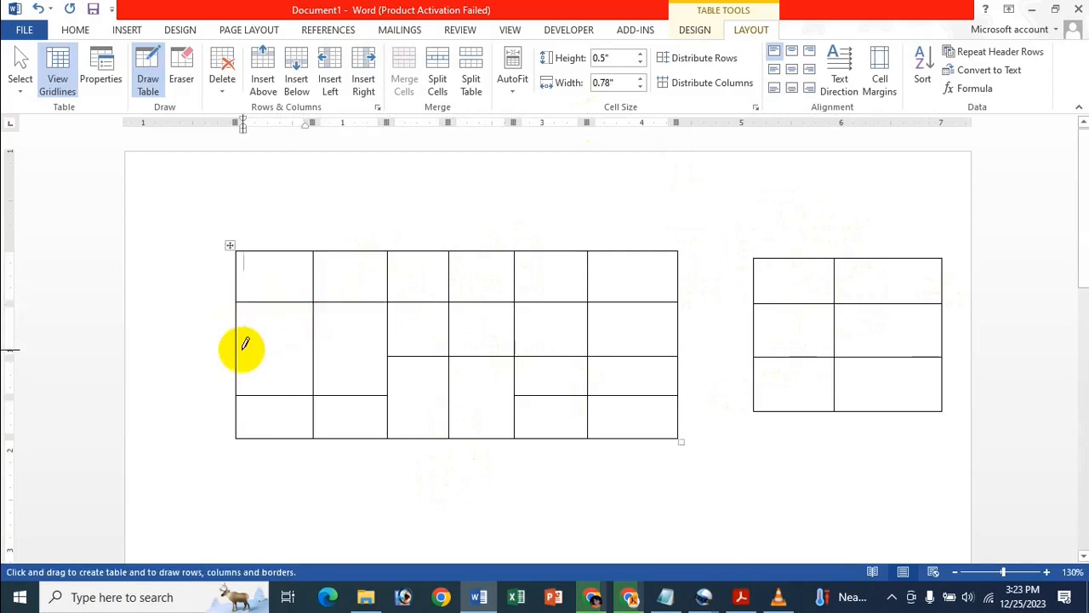
left_click_drag(303, 343, 362, 348)
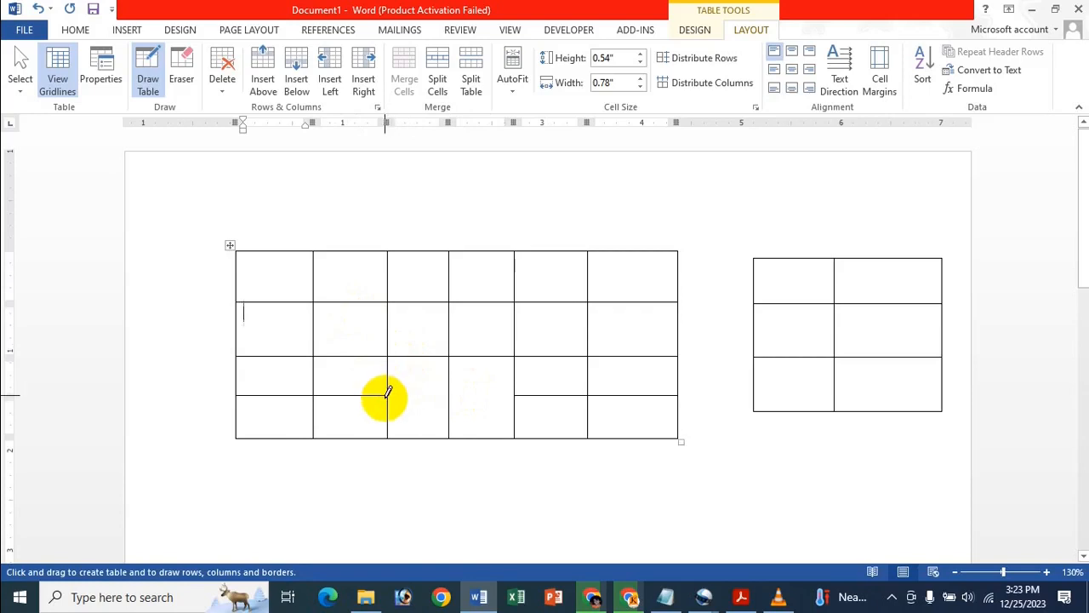
mouse_move(391, 395)
left_mouse_down()
mouse_move(507, 387)
mouse_move(513, 398)
left_mouse_up()
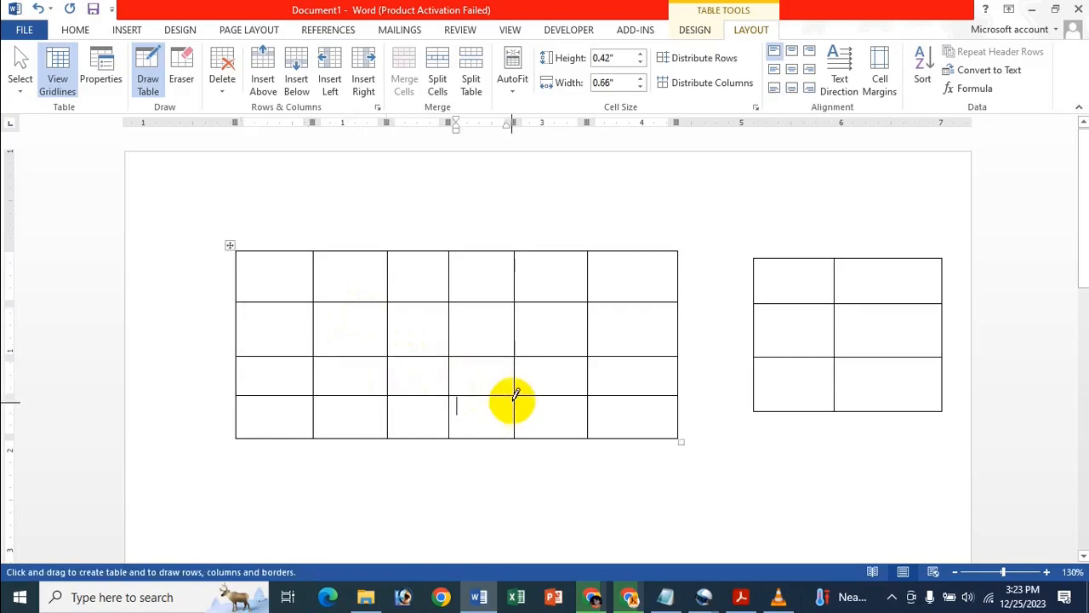
- Erase the border between columns one and two in the first three rows and between columns four and five in the first two rows
left_click(180, 79)
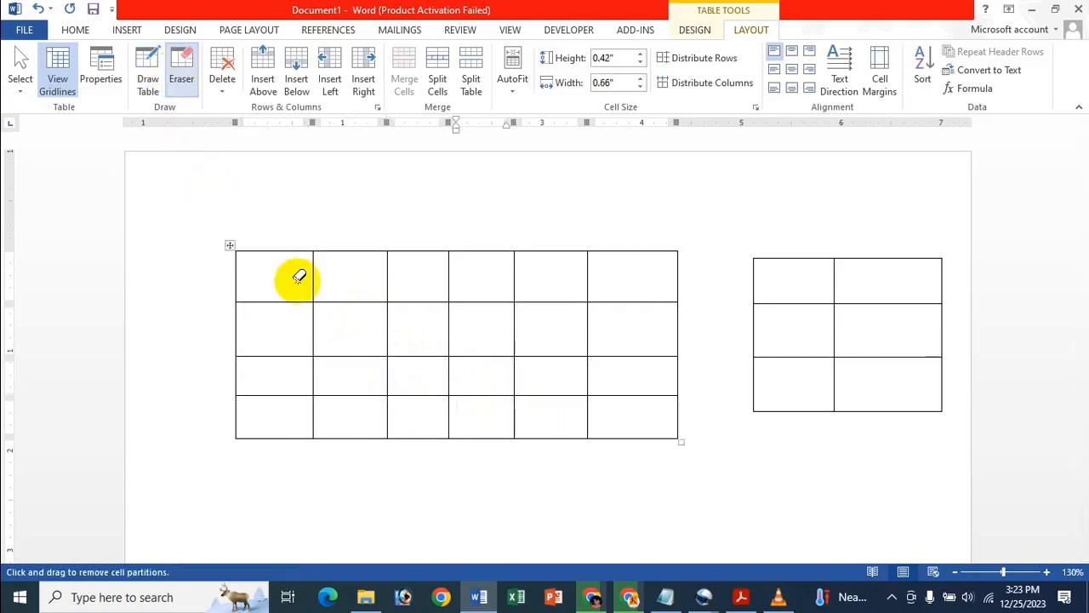
left_click(322, 328)
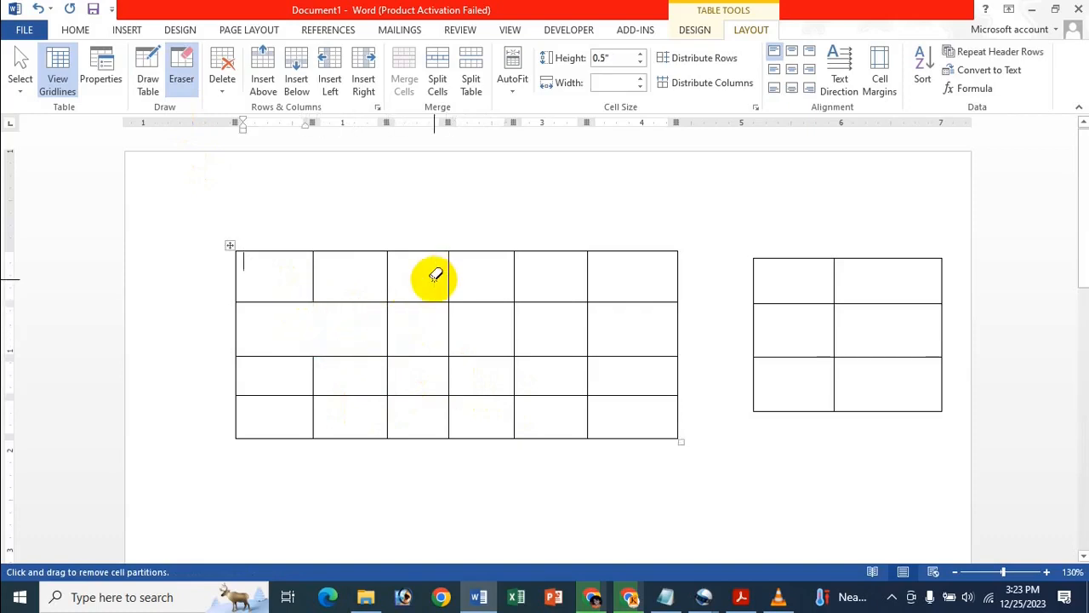
left_click(315, 270)
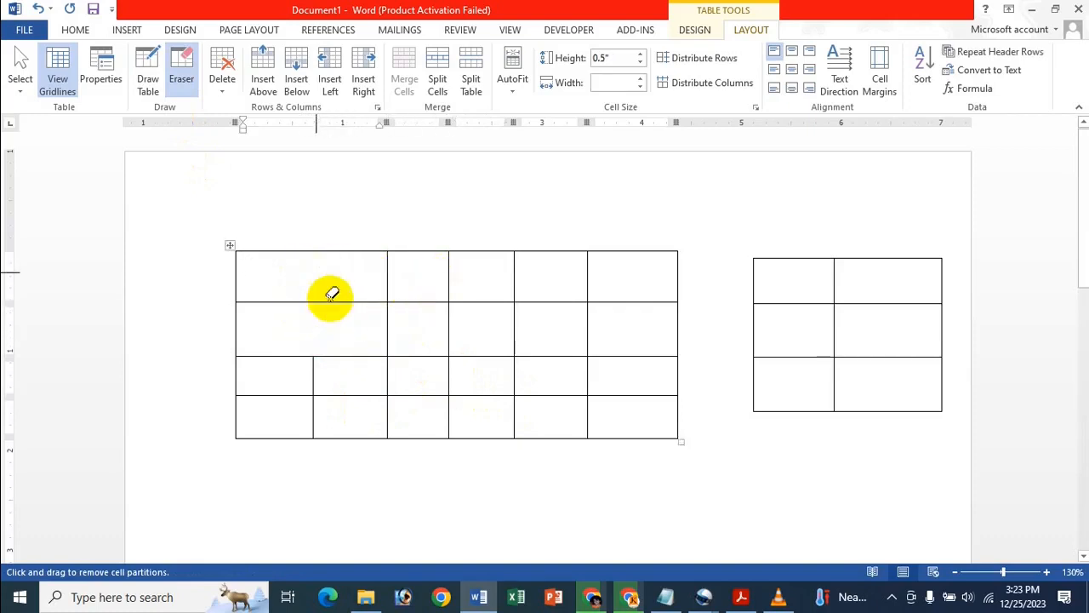
left_click(316, 383)
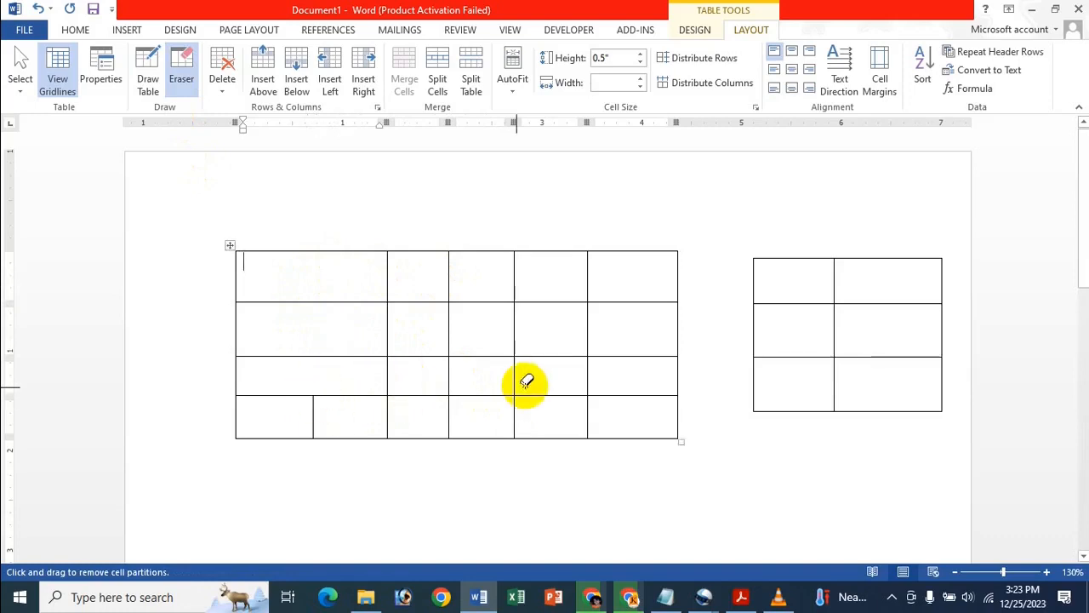
left_click(514, 329)
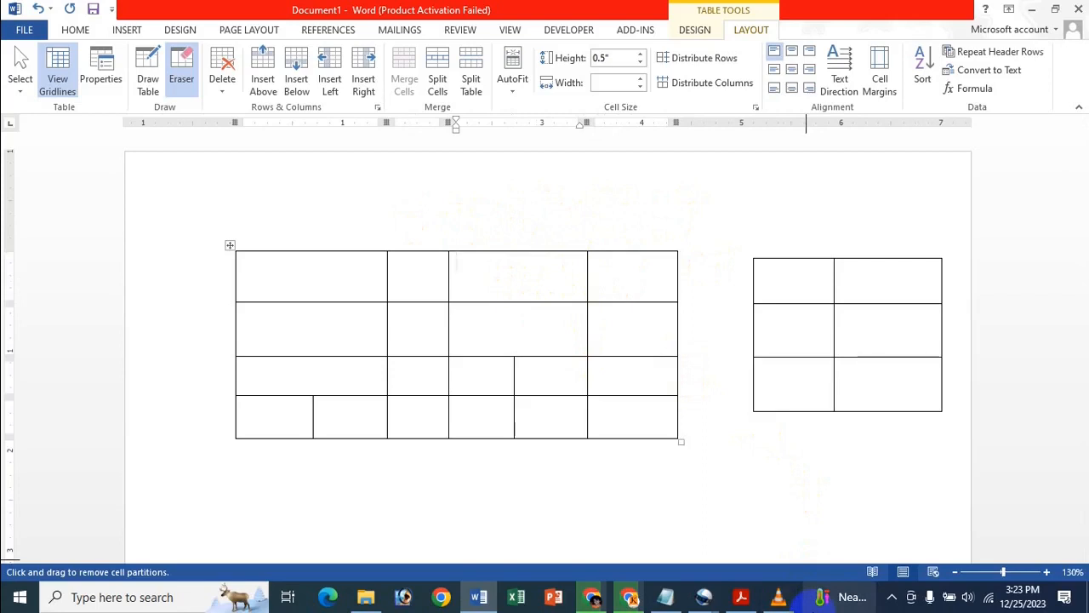
left_click(182, 61)
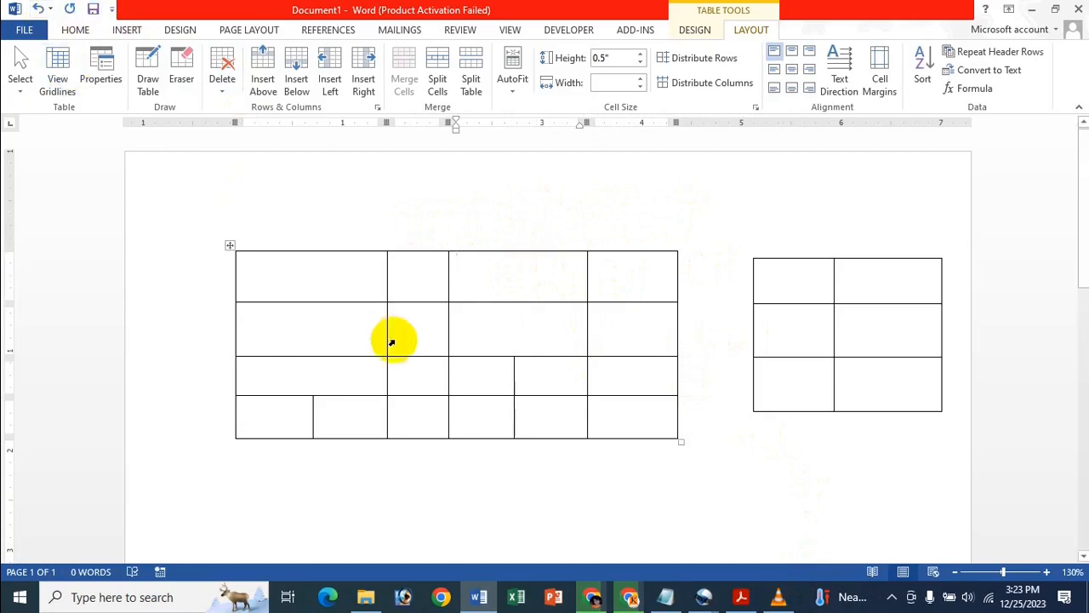
- Insert a table with 5 columns and 6 rows in the empty paragraph below the drawn tables
scroll(387, 332, "down", 5)
left_click(380, 292)
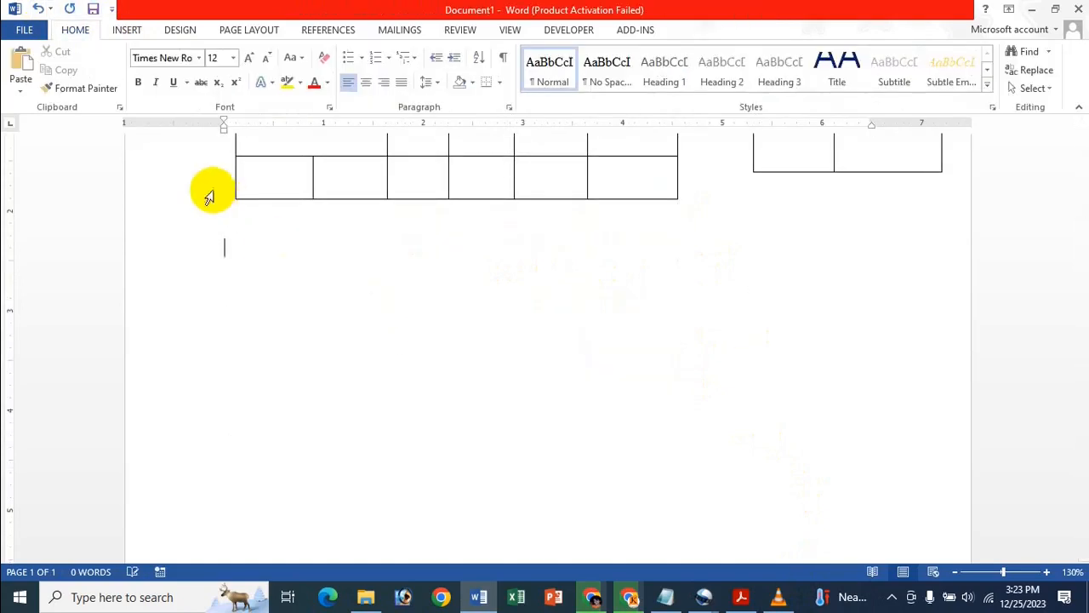
left_click(126, 31)
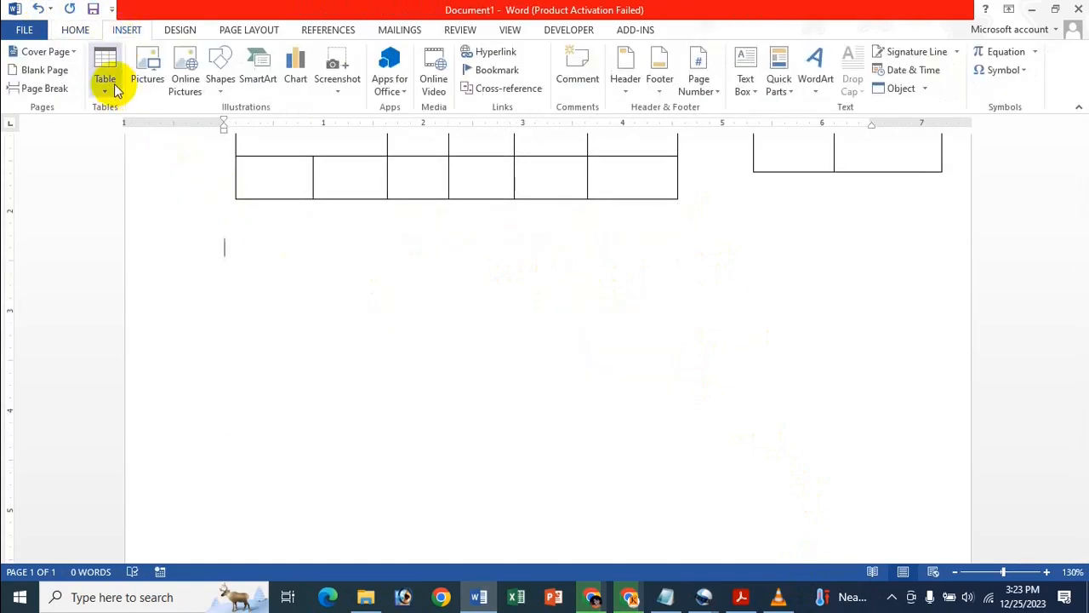
left_click(116, 86)
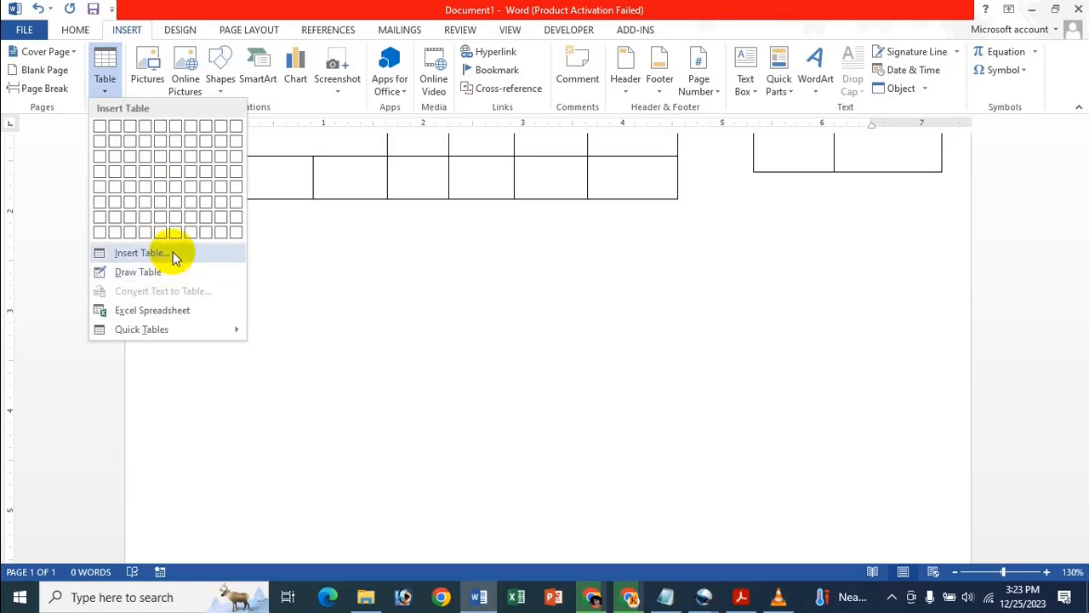
left_click(141, 253)
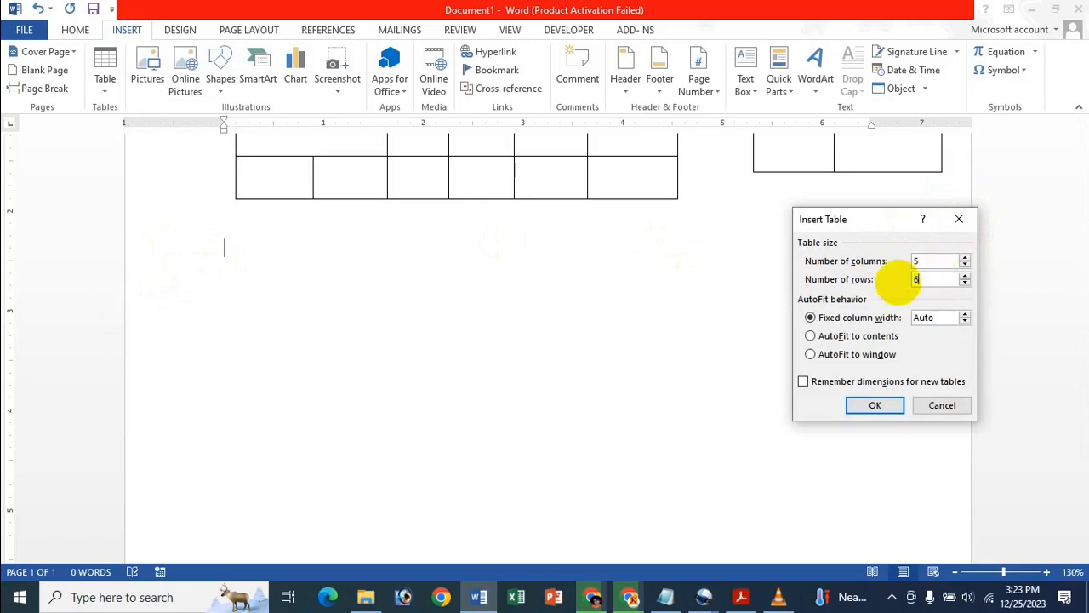
left_click(893, 405)
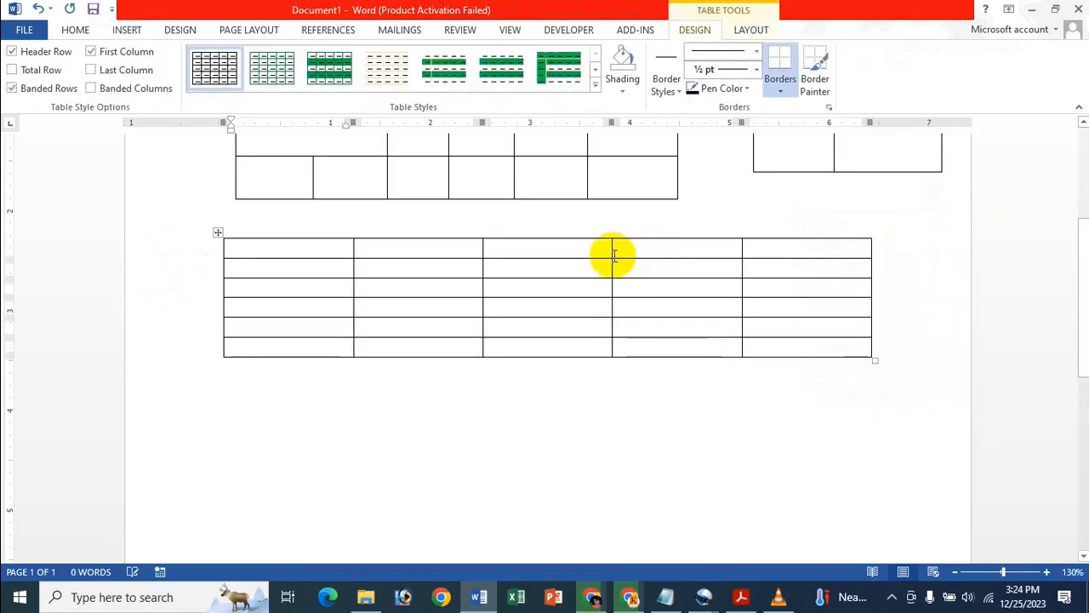
- Erase the inserted table's inner borders, merging columns one and two entirely, column three rows 1–5, column four rows 3–5 and column five rows 2–5
left_click(751, 30)
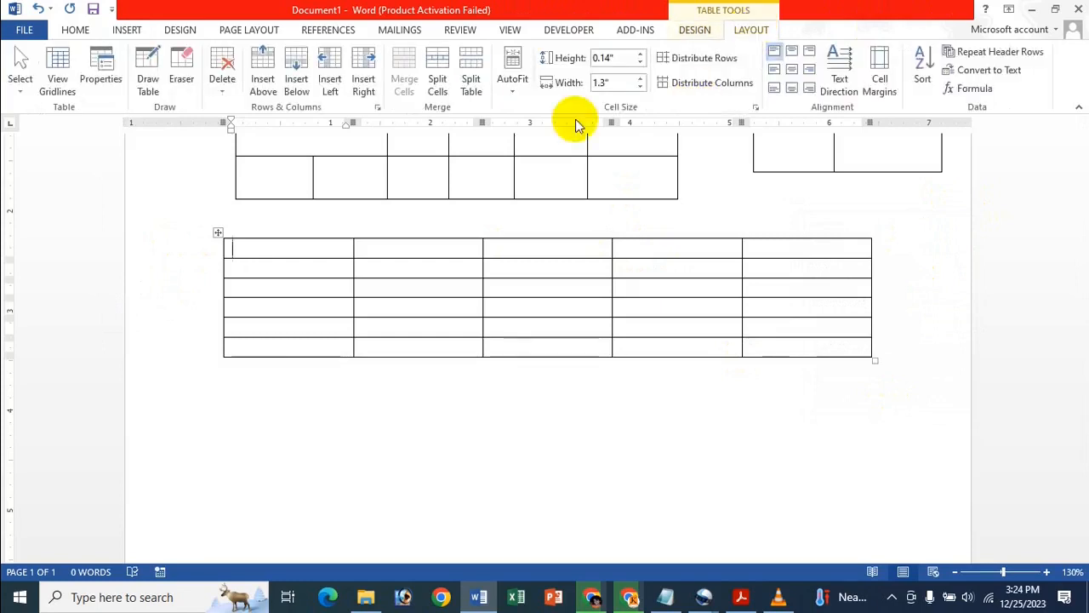
left_click(179, 73)
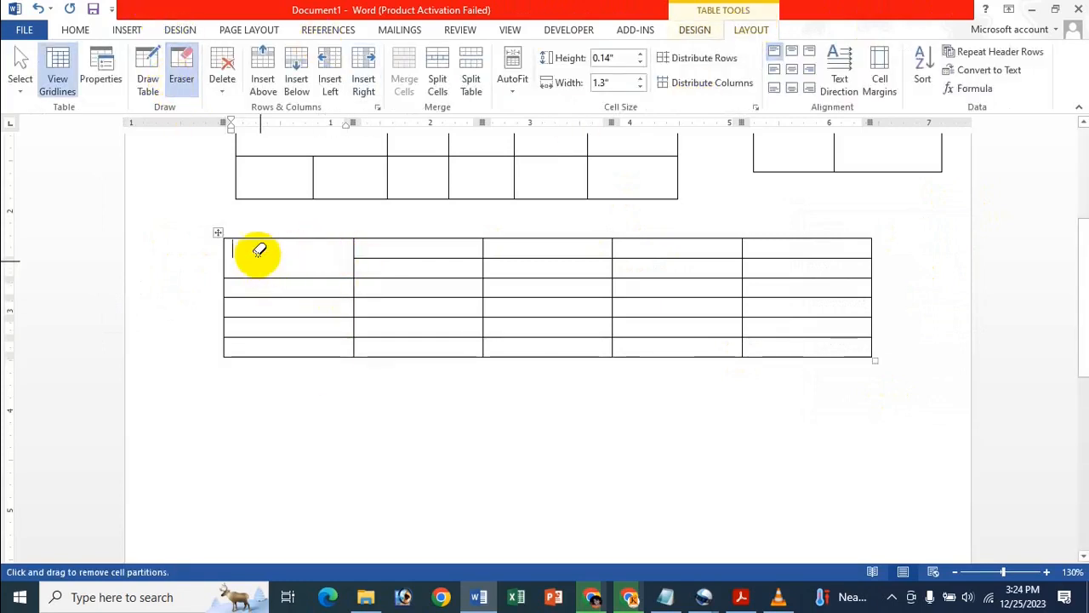
mouse_move(258, 254)
left_mouse_down()
mouse_move(414, 317)
mouse_move(421, 354)
left_mouse_up()
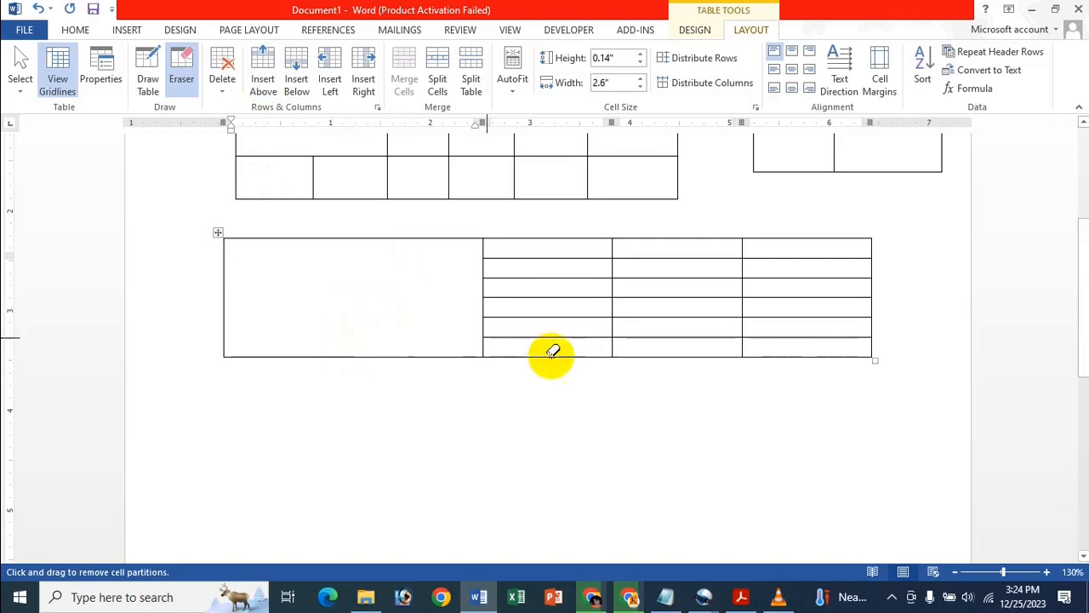
left_click_drag(533, 258, 527, 336)
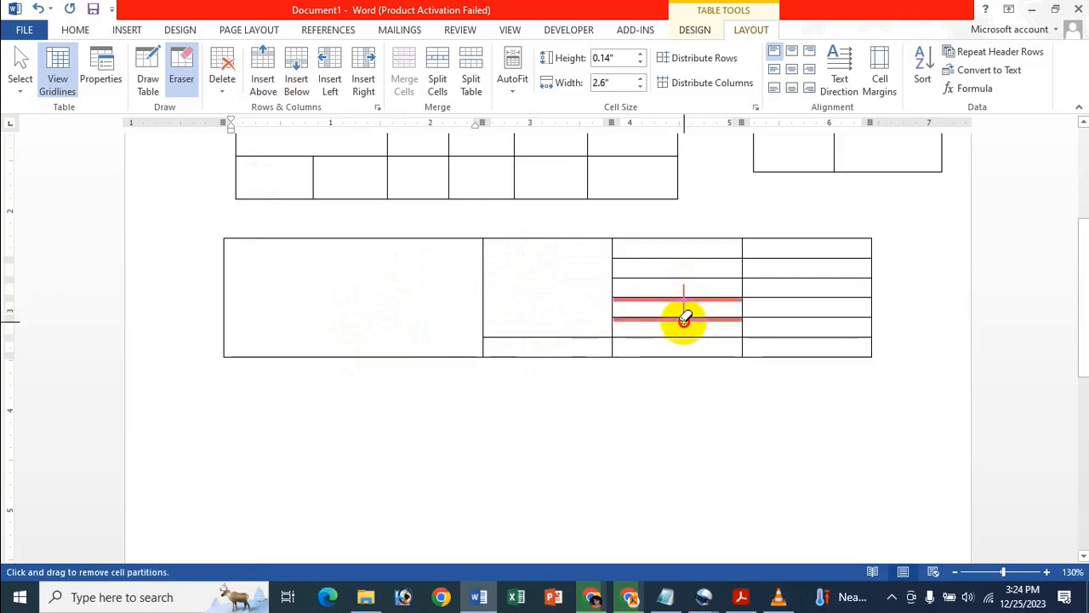
left_click_drag(685, 319, 686, 325)
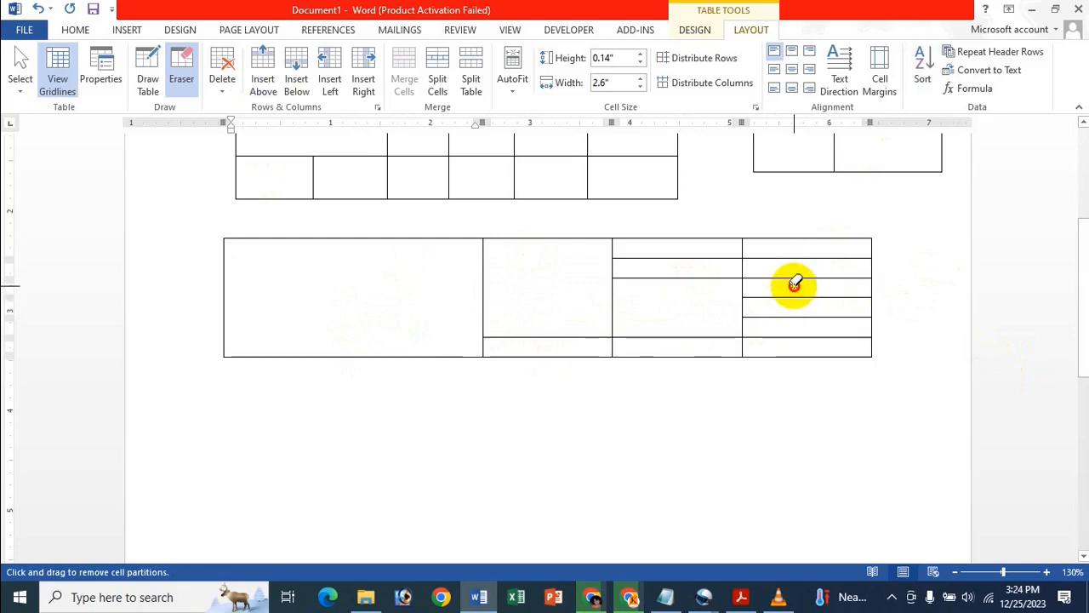
left_click_drag(800, 293, 800, 315)
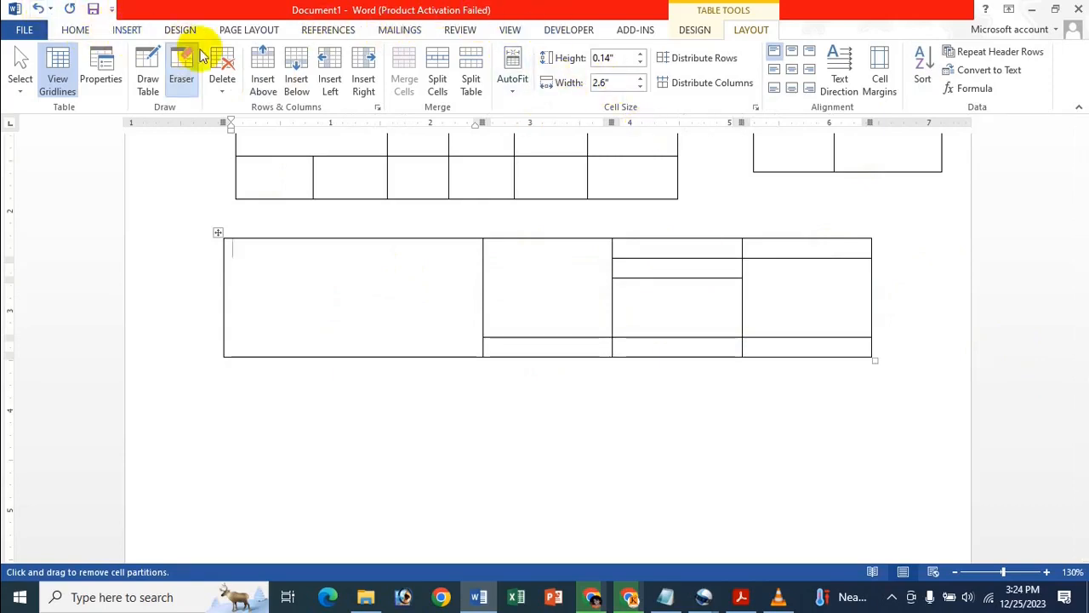
- Draw a new single-cell table about 0.85" high and 6.02" wide just below the inserted table
left_click(143, 74)
scroll(293, 191, "up", 5)
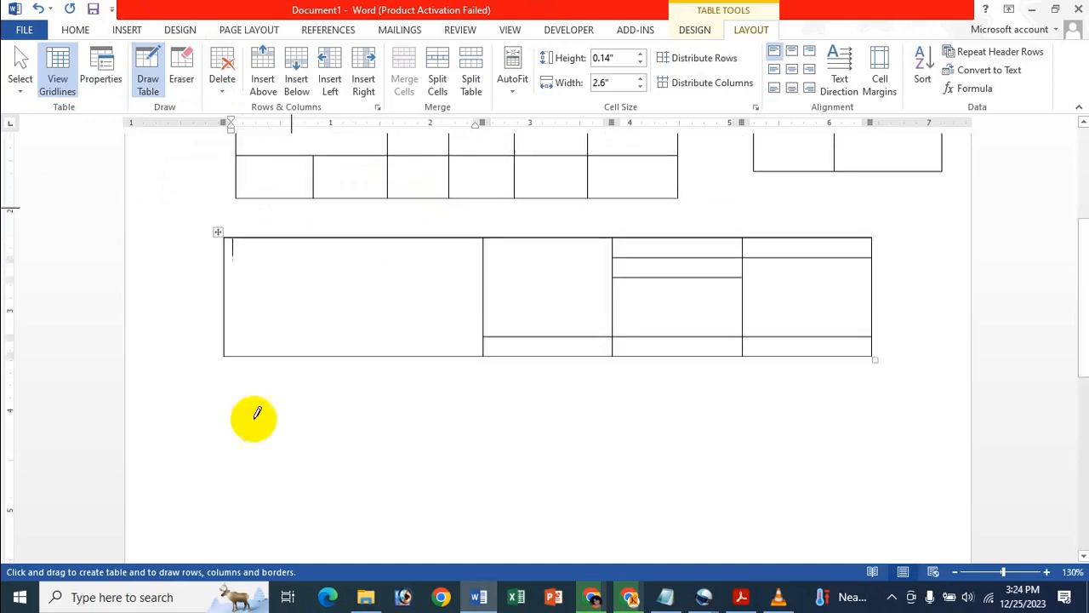
scroll(255, 415, "down", 1)
mouse_move(249, 366)
left_mouse_down()
mouse_move(724, 435)
mouse_move(802, 459)
mouse_move(849, 449)
left_mouse_up()
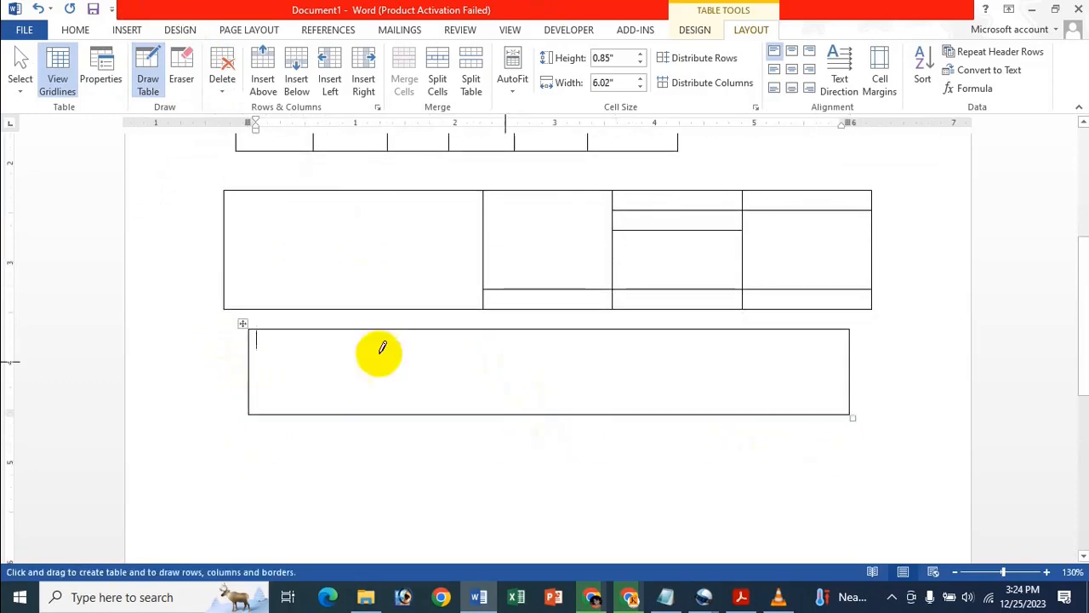
- Draw five vertical borders in the new table, making the first five columns about 0.94", 0.6", 0.75", 1.14" and 1.58" wide
mouse_move(342, 330)
left_mouse_down()
mouse_move(332, 402)
mouse_move(377, 377)
left_mouse_up()
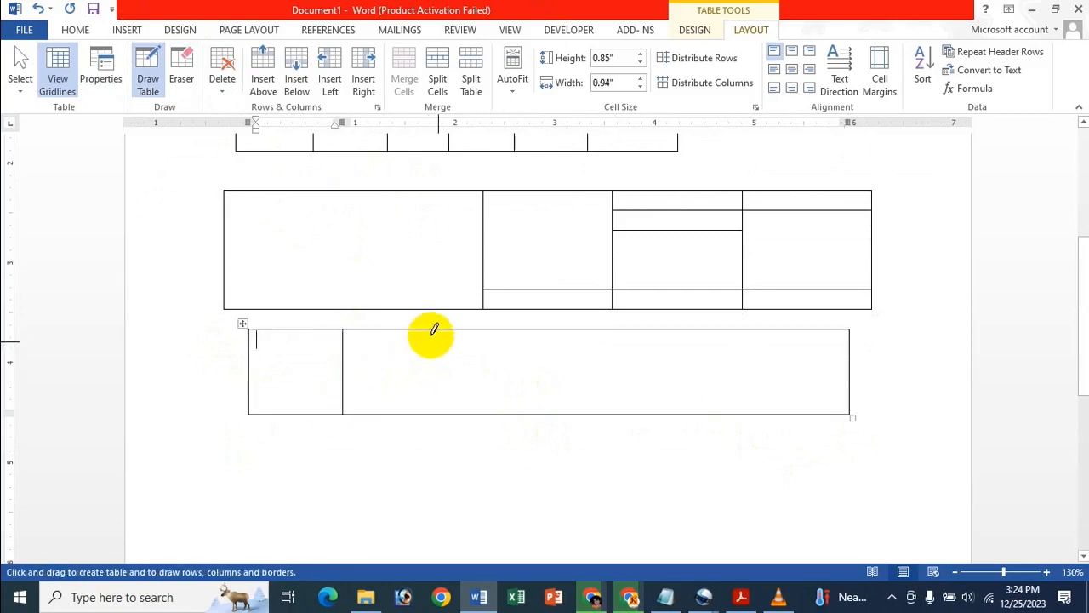
left_click_drag(402, 330, 403, 425)
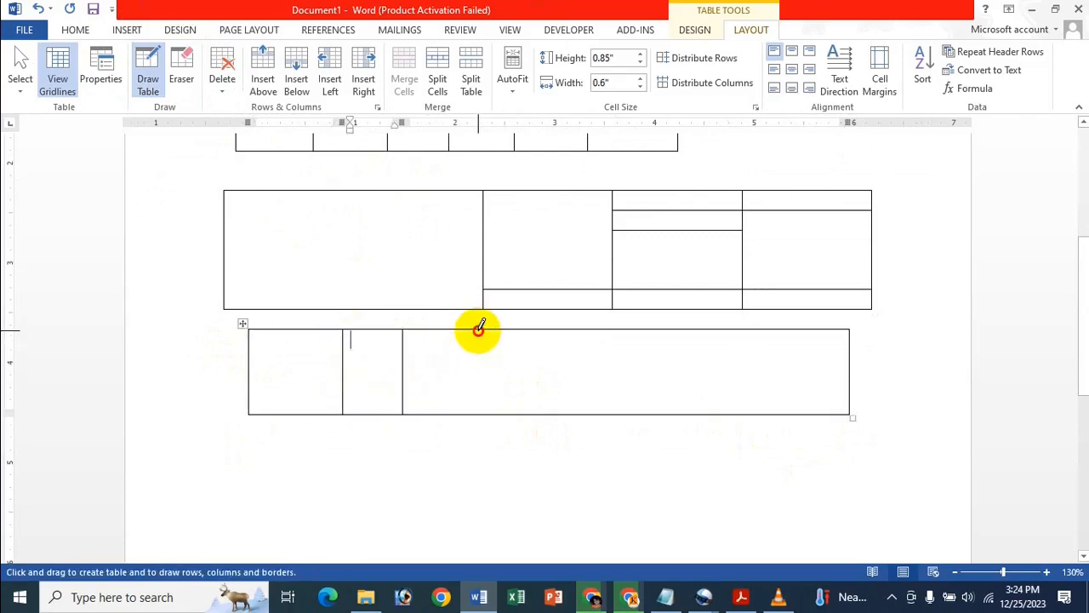
left_click_drag(478, 331, 493, 421)
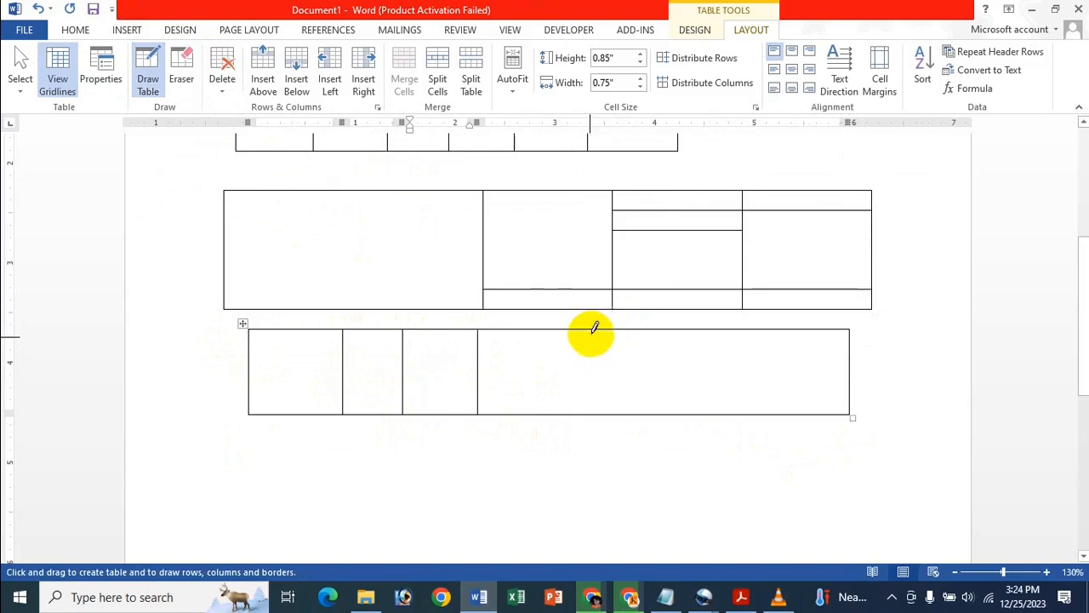
left_click_drag(594, 330, 594, 411)
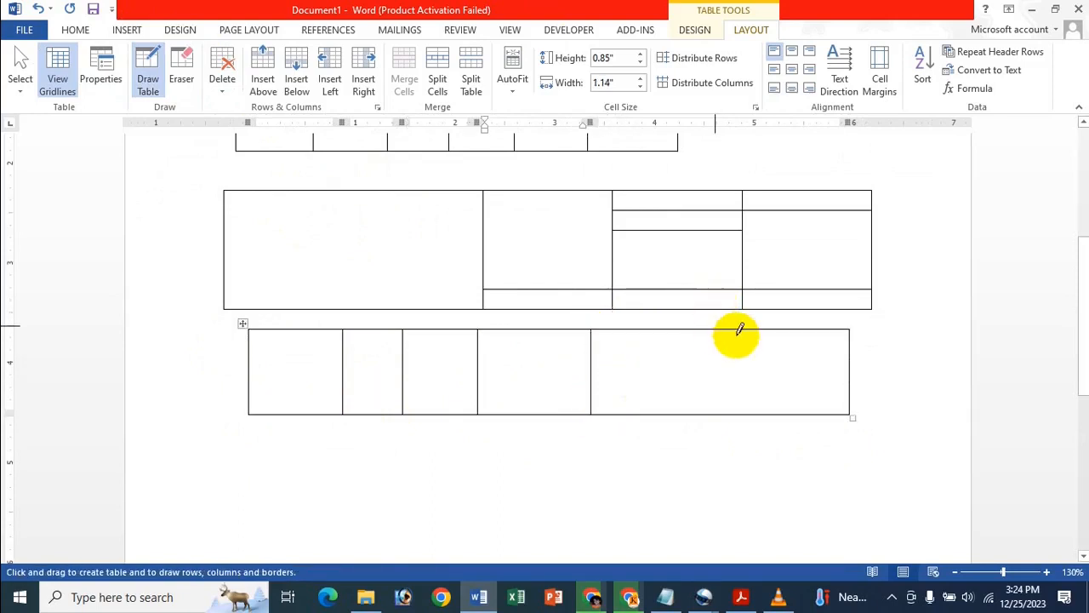
left_click_drag(751, 329, 746, 416)
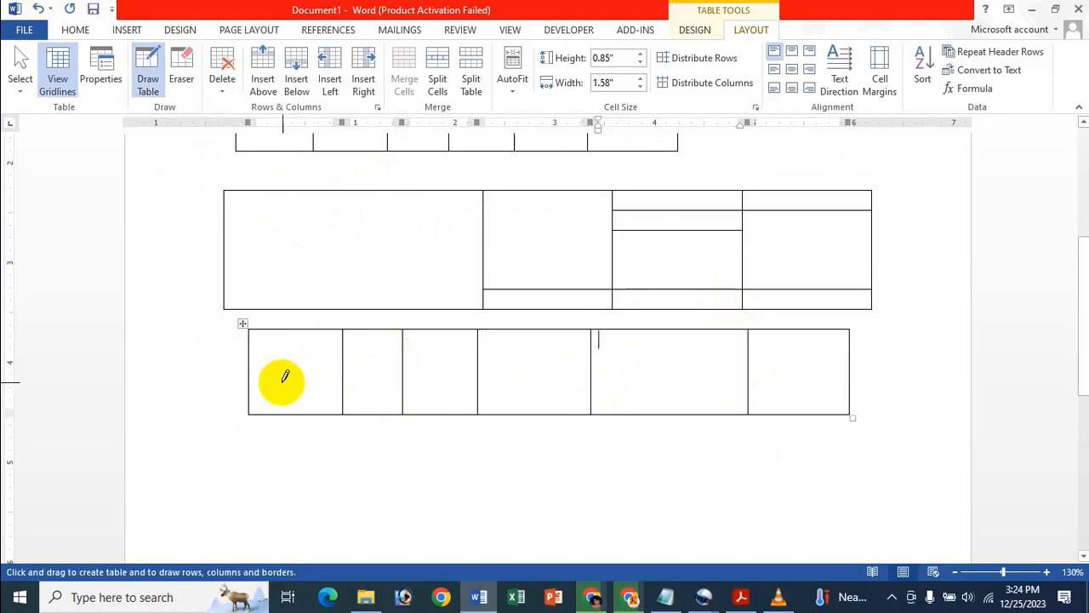
- Draw three horizontal borders across all six columns to divide the new table into four rows, and leave table drawing mode
mouse_move(252, 371)
left_mouse_down()
mouse_move(355, 349)
mouse_move(715, 357)
mouse_move(845, 377)
left_mouse_up()
left_click_drag(252, 345, 839, 353)
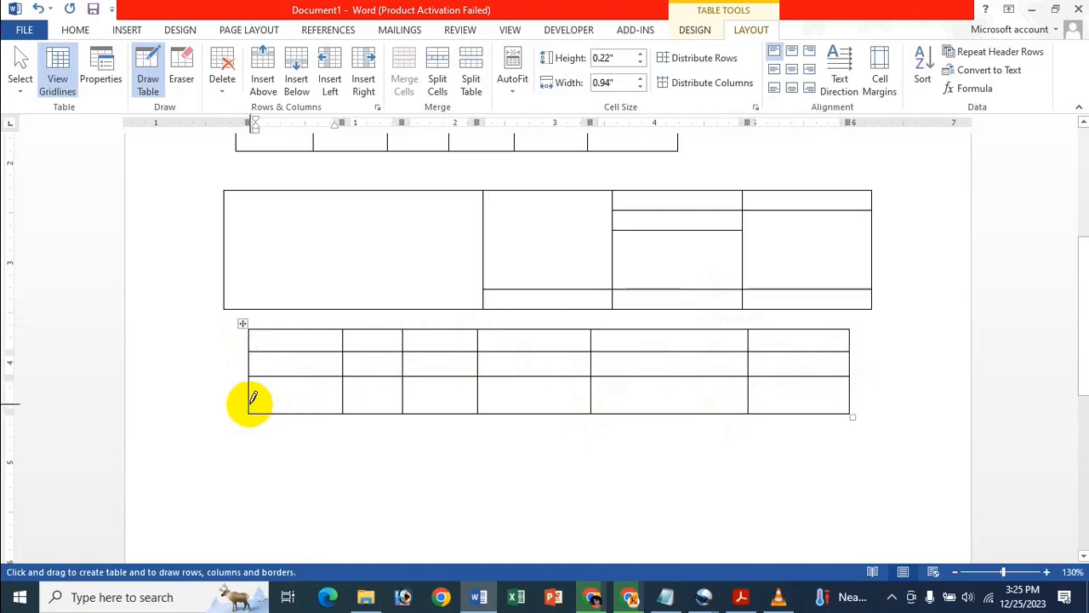
mouse_move(253, 397)
left_mouse_down()
mouse_move(834, 418)
mouse_move(856, 402)
left_mouse_up()
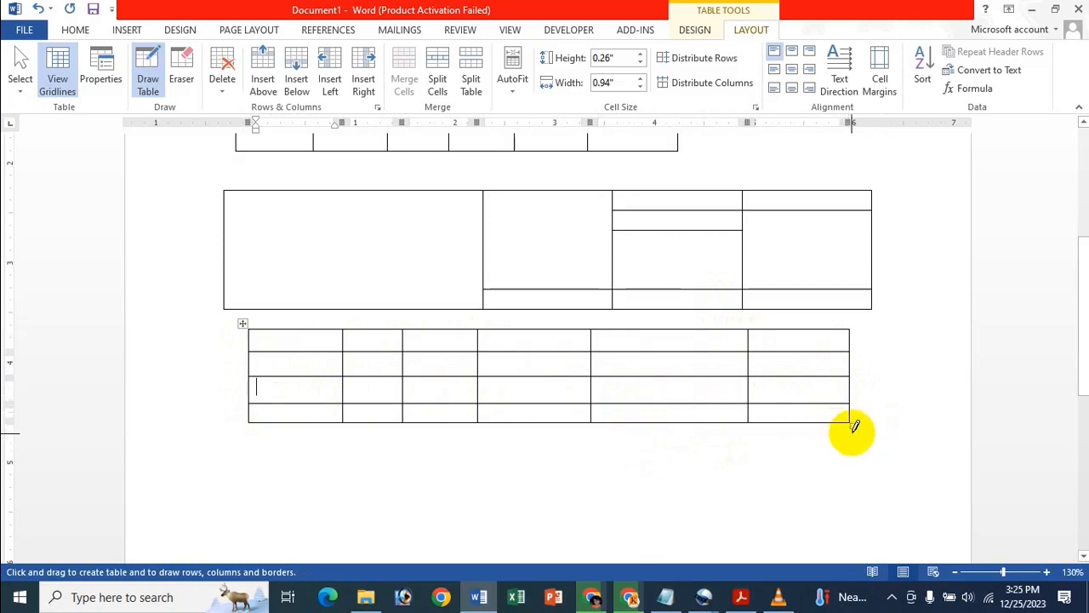
left_click(152, 76)
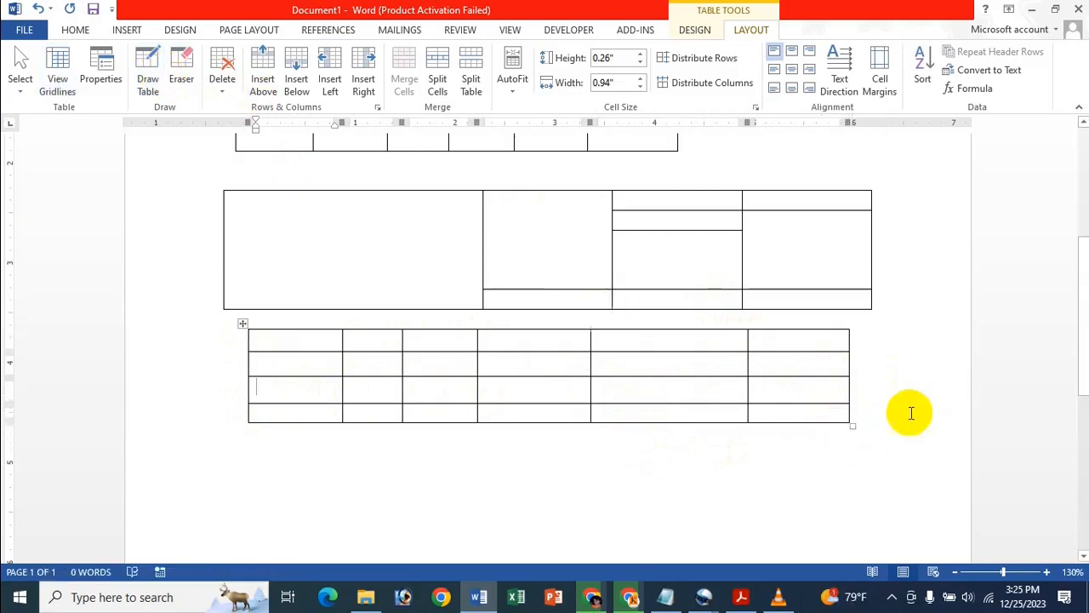
- Enlarge the new table so its outer edge lines up with the table above, and switch to the open PDF in Adobe Acrobat
left_click_drag(851, 425, 870, 446)
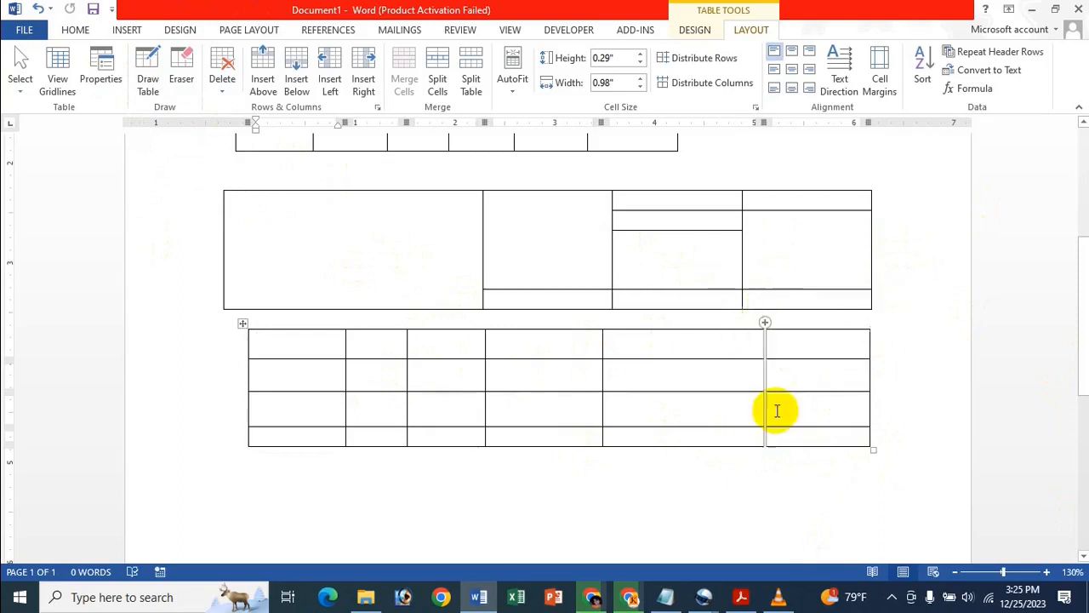
left_click(744, 596)
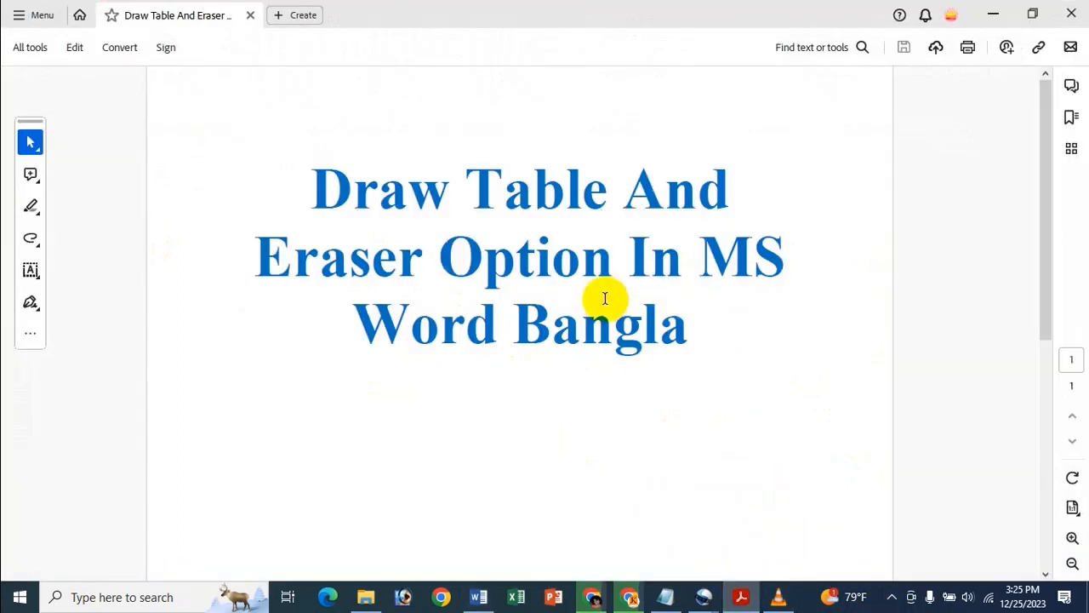